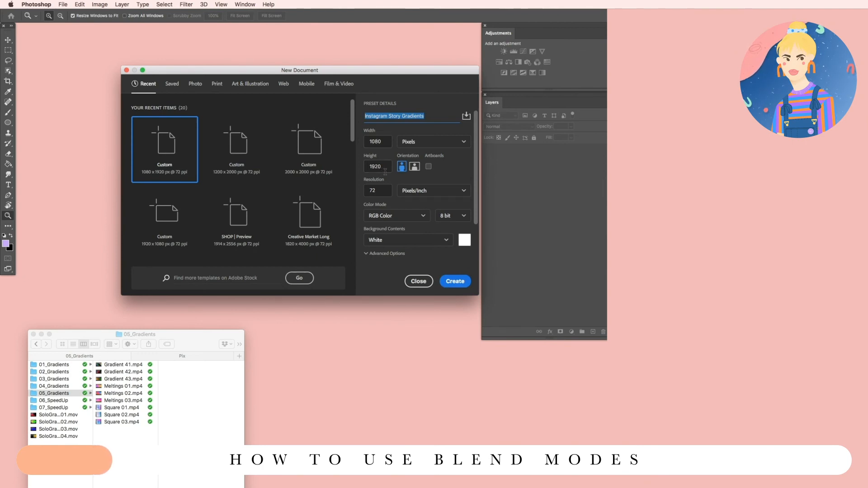
# Create the 1080 × 1920 px, 72 ppi RGB document named "Instagram Story Gradients" with a white background
pyautogui.scroll(-3, 391, 175)
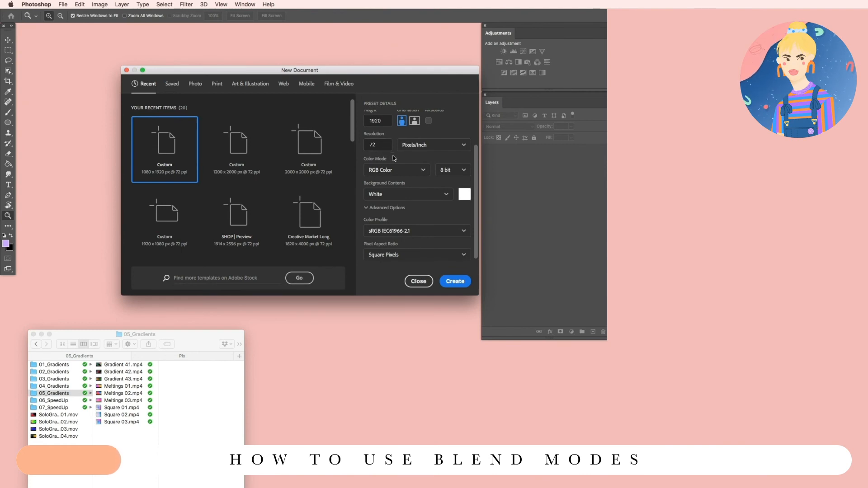
pyautogui.scroll(-1, 393, 157)
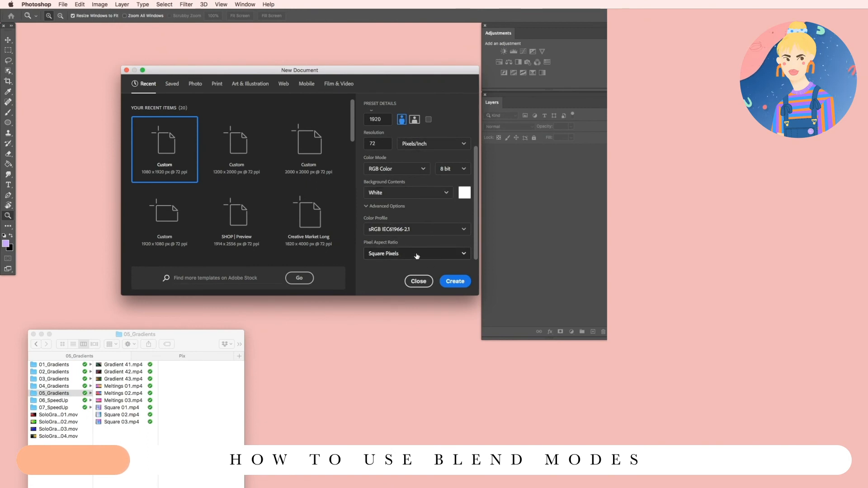
pyautogui.click(455, 283)
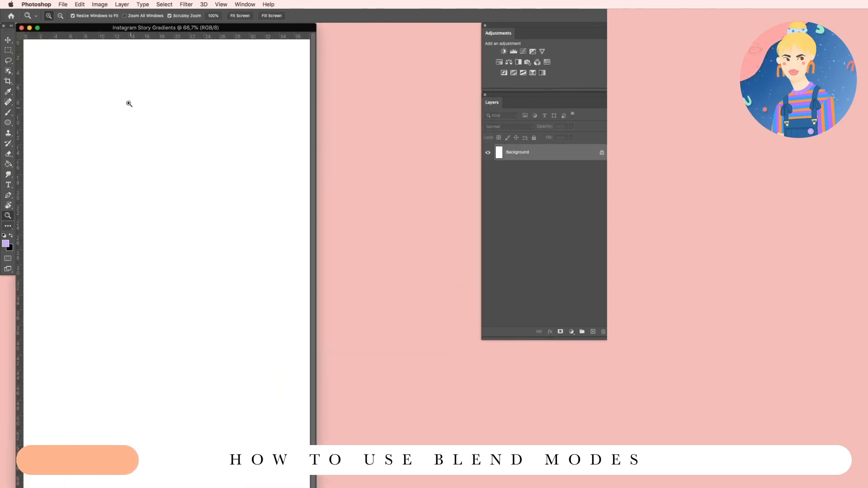
# Set the document view to 50% and move its window next to the layer list, clear of the file browser
pyautogui.keyDown('alt'); pyautogui.click(111, 93); pyautogui.keyUp('alt')
pyautogui.moveTo(116, 28); pyautogui.dragTo(372, 28)
pyautogui.press('super+equal')
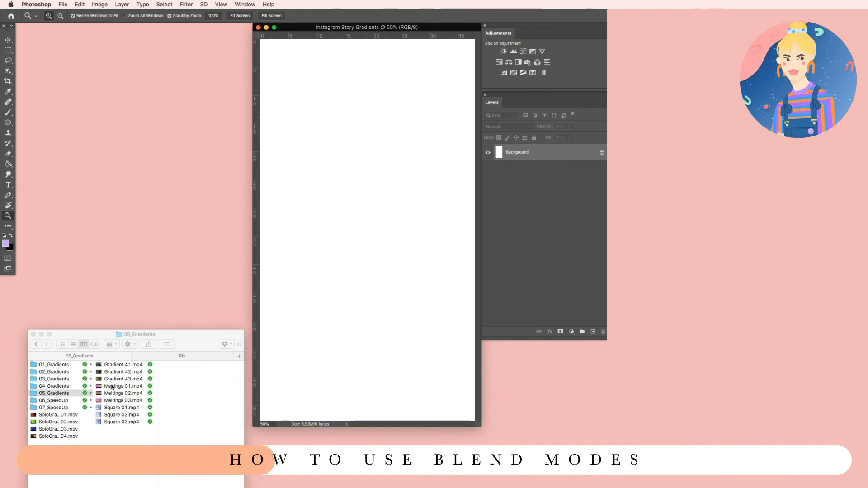
# Place Meltings 01.mp4 from the 05_Gradients folder, rotate it 90° and scale it to about 100% to fill the canvas
pyautogui.moveTo(360, 266); pyautogui.dragTo(361, 267)
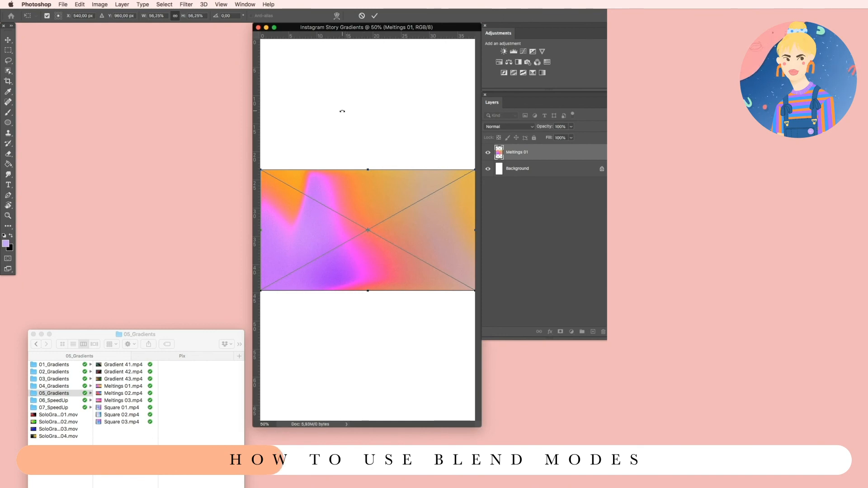
pyautogui.moveTo(382, 138); pyautogui.dragTo(437, 227)
pyautogui.moveTo(430, 124); pyautogui.dragTo(477, 43)
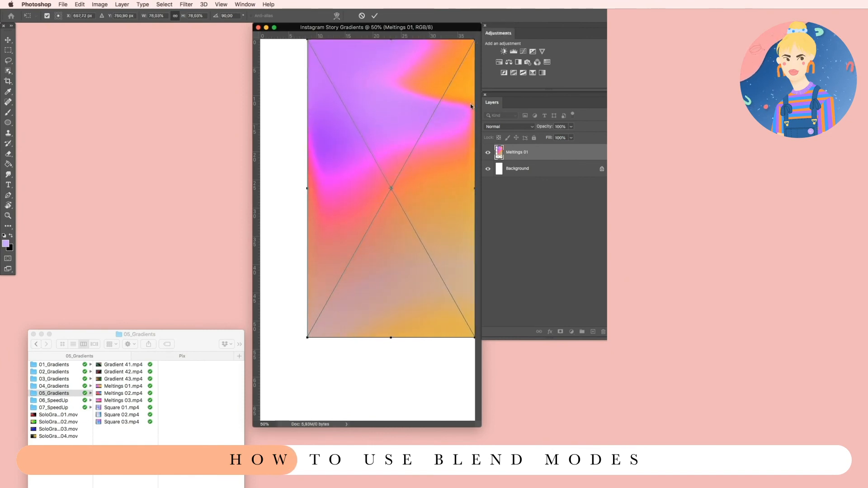
pyautogui.moveTo(308, 337); pyautogui.dragTo(261, 421)
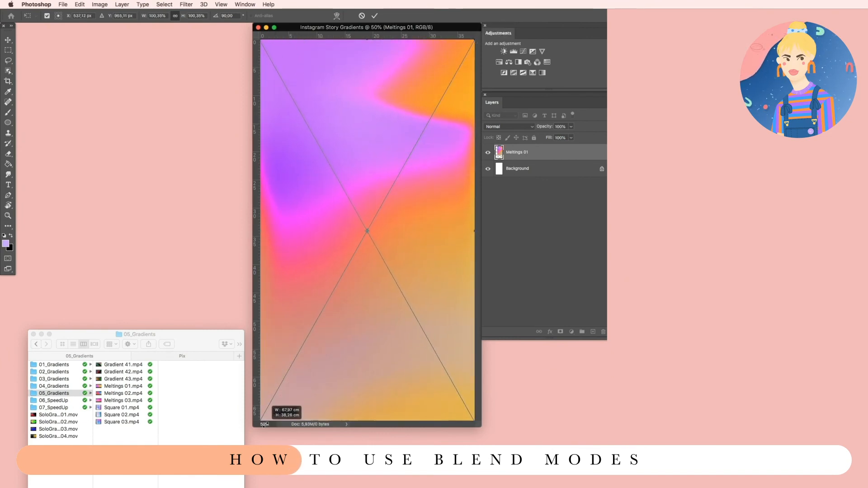
pyautogui.press('Return')
pyautogui.press('z')
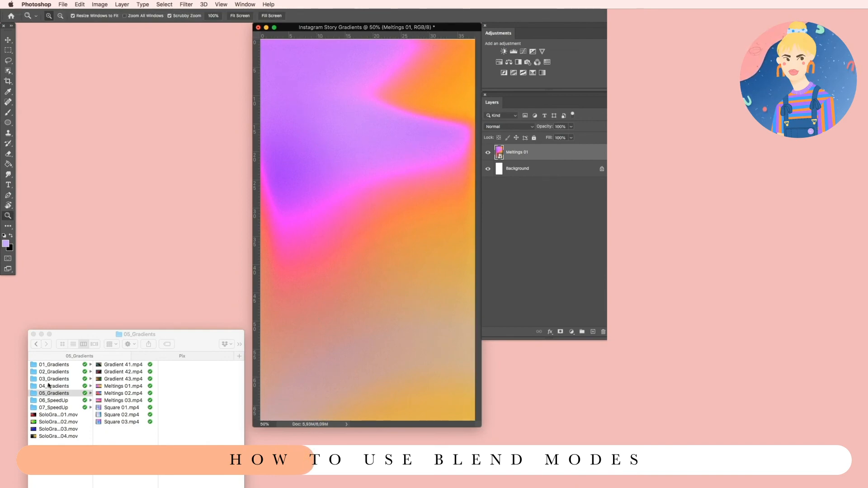
# Place Gradient 42.mp4 from the 05_Gradients folder above Meltings 01, rotate it 90° and scale it to fill the canvas
pyautogui.click(64, 391)
pyautogui.click(68, 386)
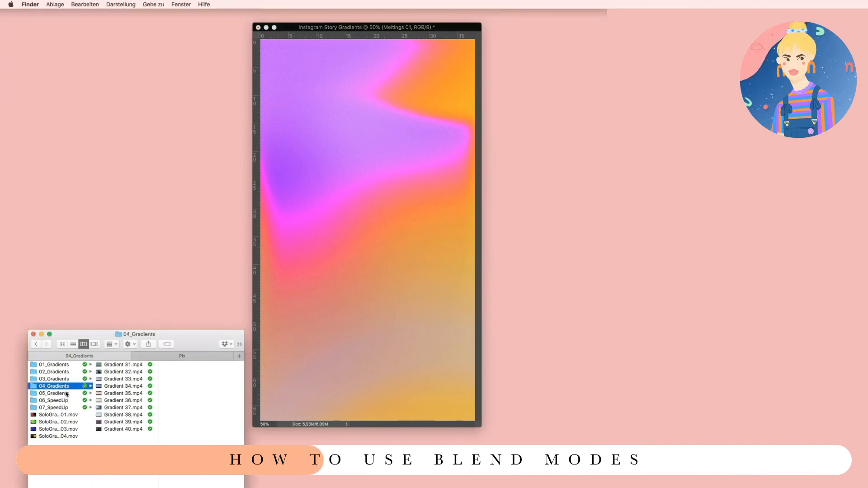
pyautogui.click(68, 394)
pyautogui.moveTo(133, 372); pyautogui.dragTo(381, 263)
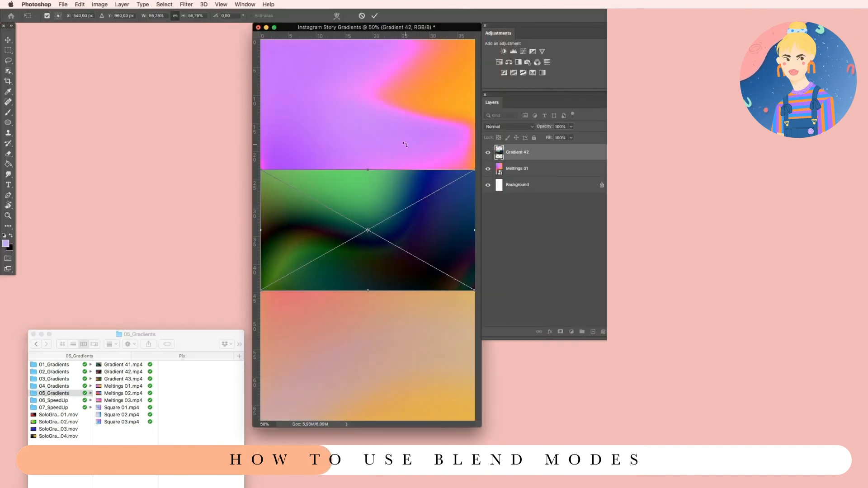
pyautogui.moveTo(406, 144); pyautogui.dragTo(445, 277)
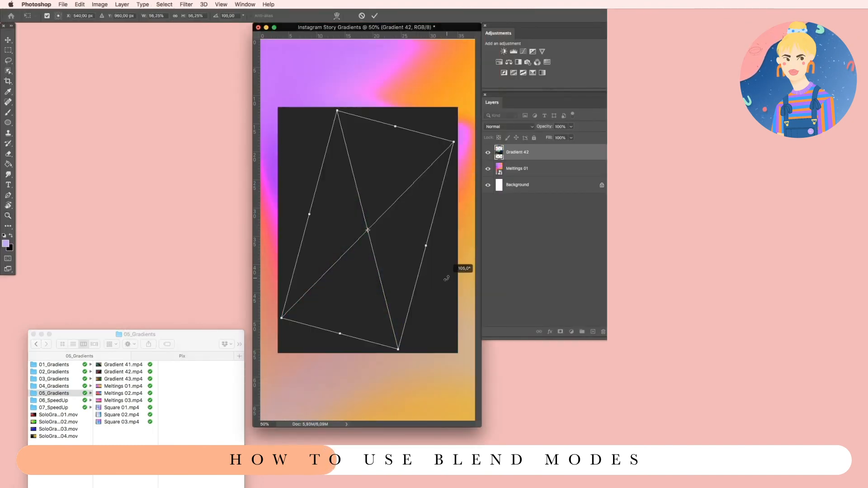
pyautogui.moveTo(463, 180); pyautogui.dragTo(463, 162)
pyautogui.moveTo(304, 120); pyautogui.dragTo(256, 42)
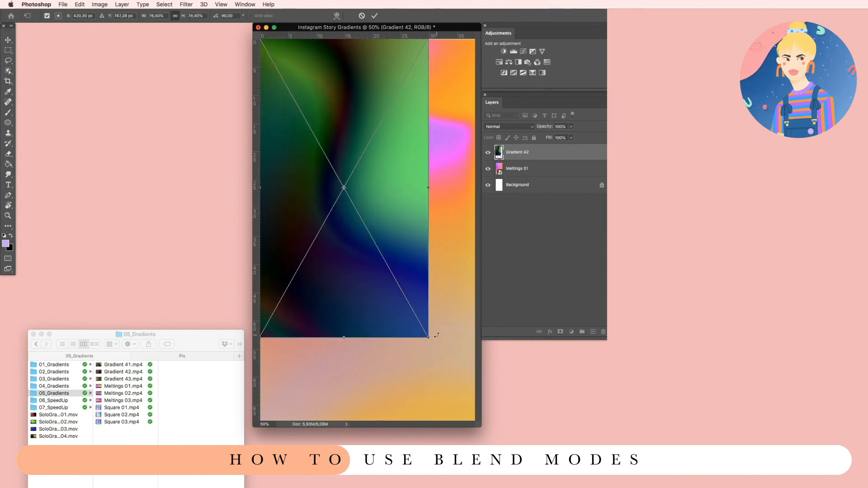
pyautogui.moveTo(429, 339); pyautogui.dragTo(468, 428)
pyautogui.press('Return')
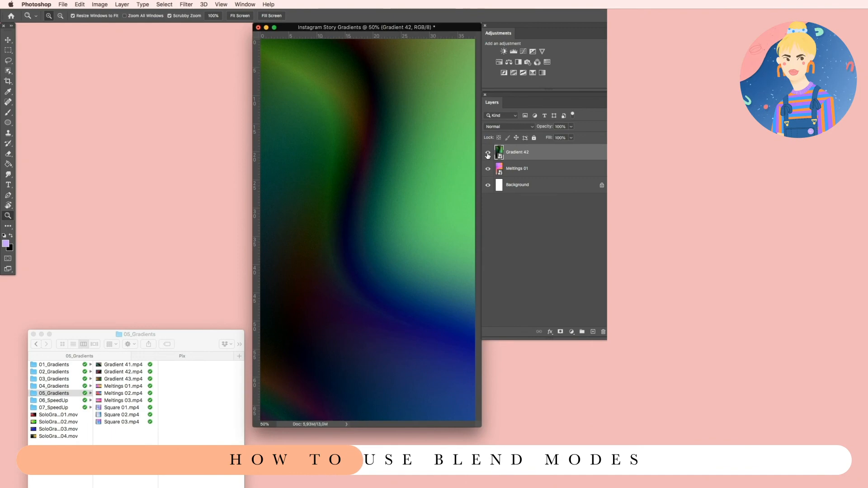
# Hide Gradient 42 temporarily, enlarge the Meltings 01 layer to about 100.74% so it covers the canvas edges, and show Gradient 42 again
pyautogui.click(488, 154)
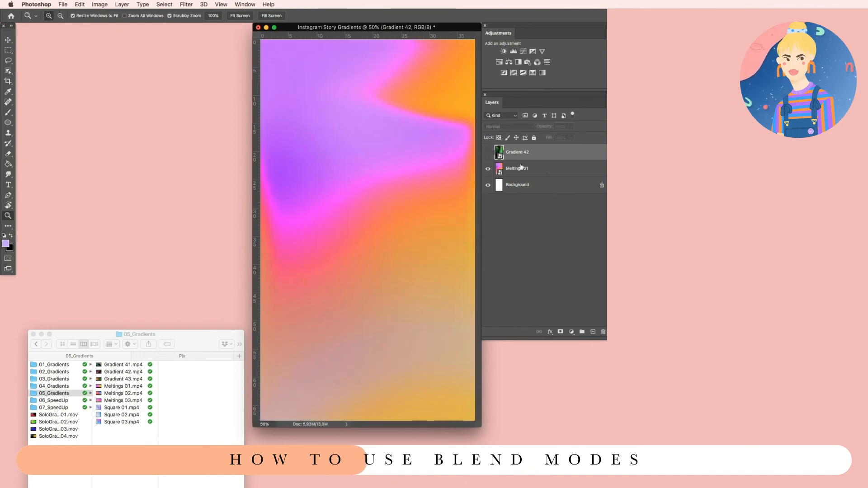
pyautogui.click(547, 173)
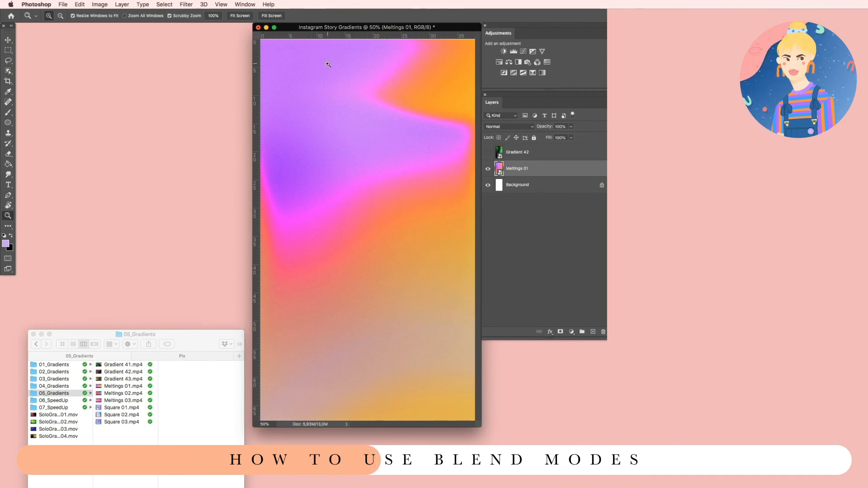
pyautogui.press('super+t')
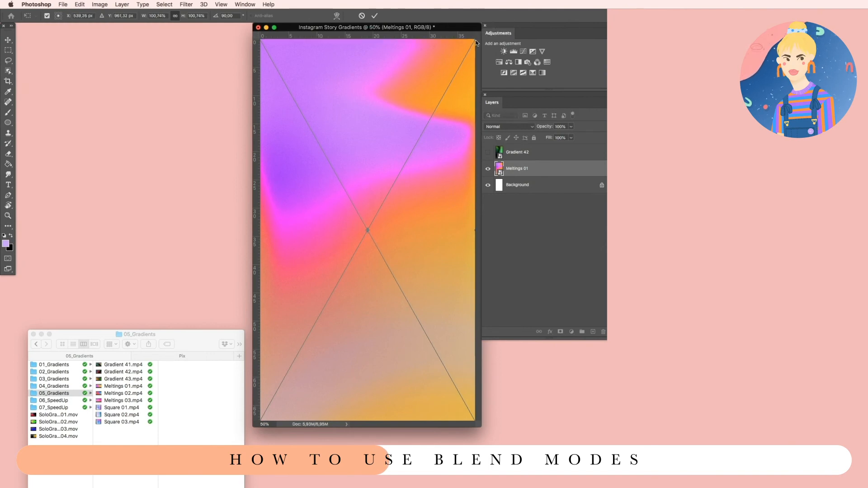
pyautogui.press('Return')
pyautogui.click(488, 153)
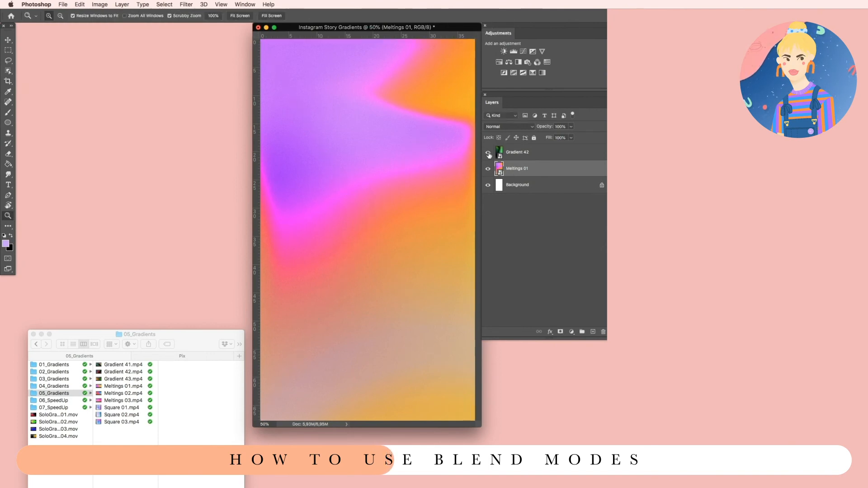
# Place Gradient 35.mp4 from the 04_Gradients folder above Gradient 42, rotate it 90° and scale it to fill the canvas
pyautogui.click(520, 153)
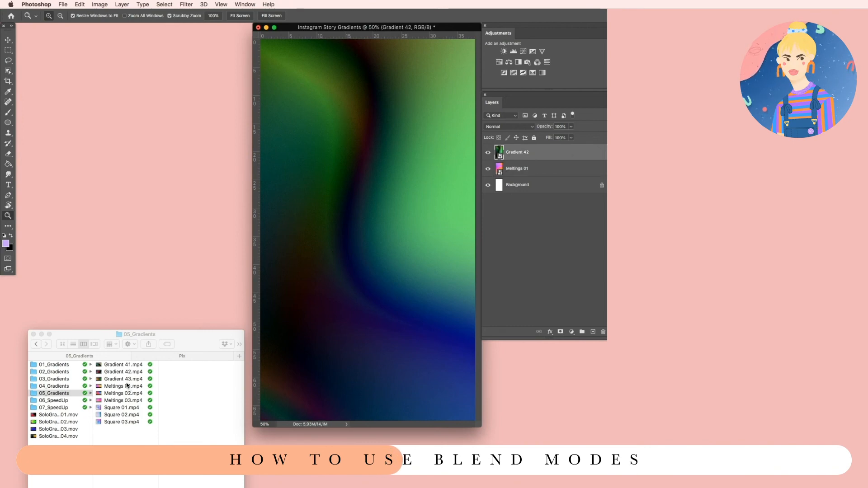
pyautogui.click(73, 392)
pyautogui.click(71, 388)
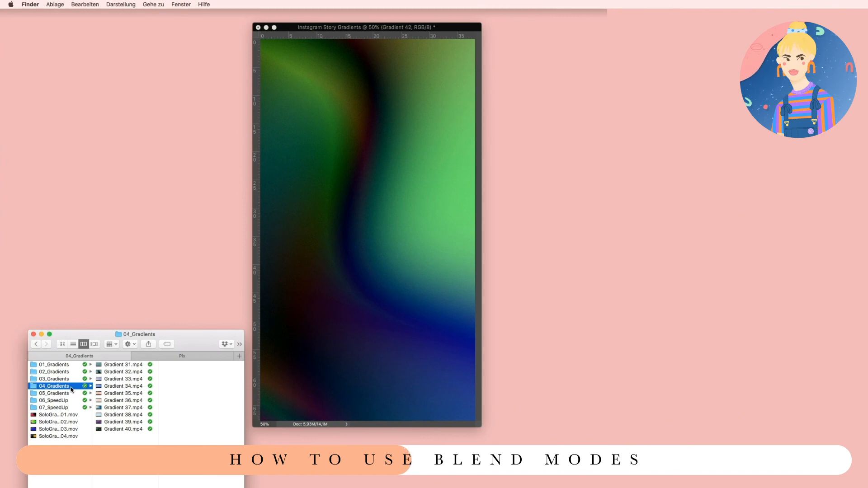
pyautogui.press('Up')
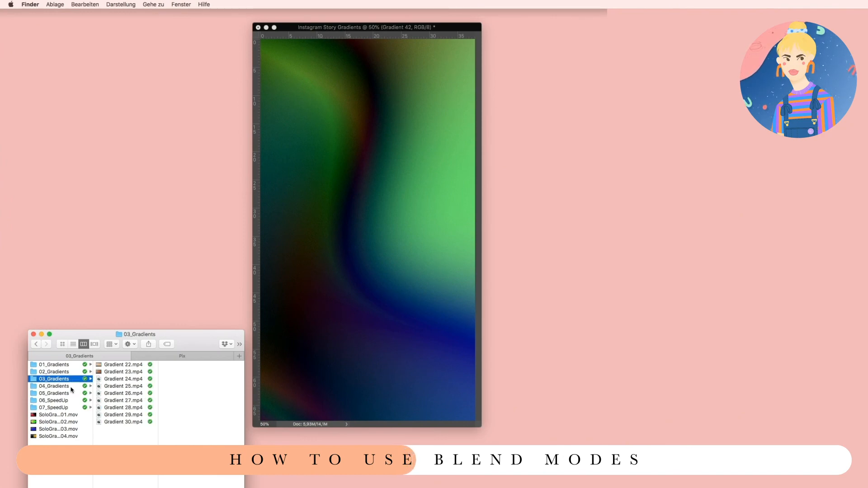
pyautogui.press('Down')
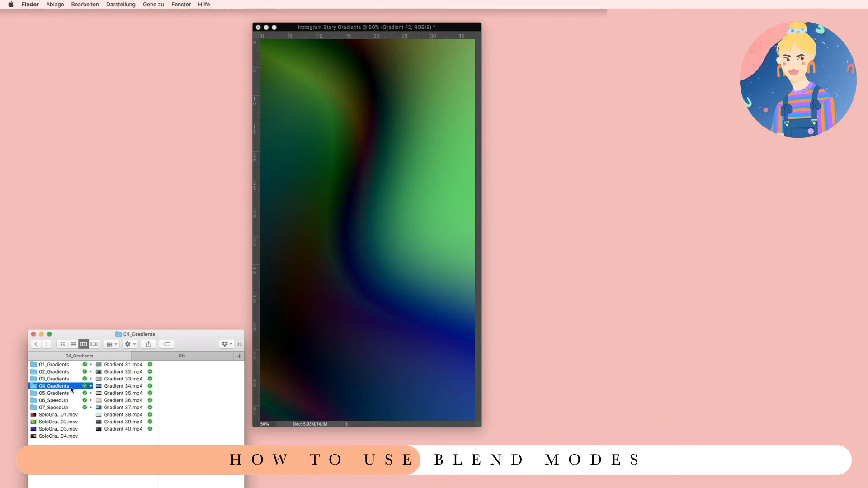
pyautogui.click(117, 396)
pyautogui.moveTo(404, 221); pyautogui.dragTo(369, 218)
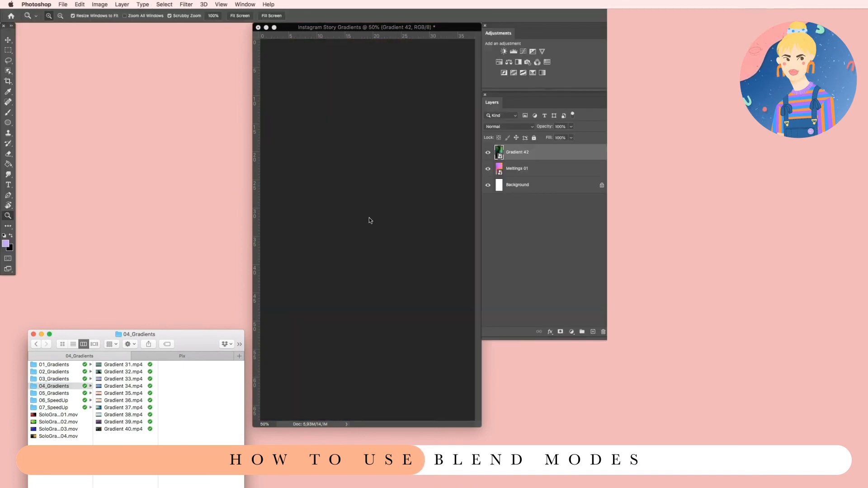
pyautogui.moveTo(416, 152); pyautogui.dragTo(446, 257)
pyautogui.moveTo(429, 123); pyautogui.dragTo(477, 37)
pyautogui.moveTo(307, 338); pyautogui.dragTo(261, 423)
pyautogui.press('Return')
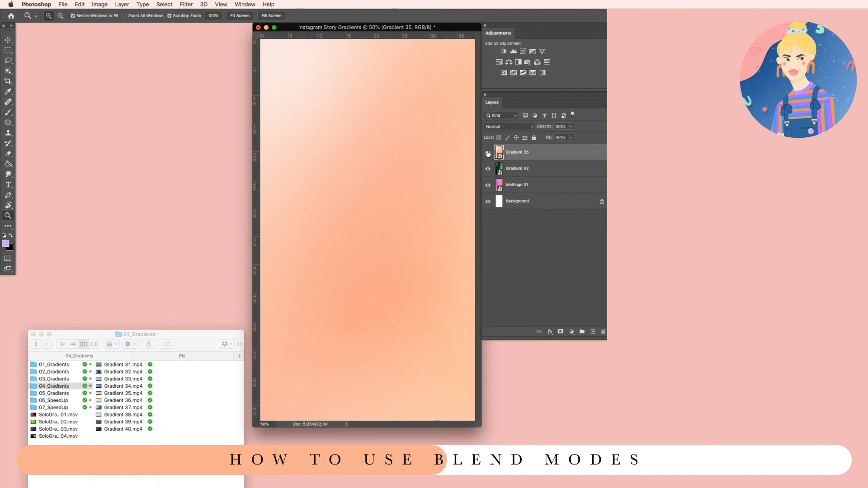
# Hide the Gradient 35 layer and compare Gradient 42 hidden and shown over Meltings 01, leaving Gradient 42 visible
pyautogui.click(488, 154)
pyautogui.click(488, 169)
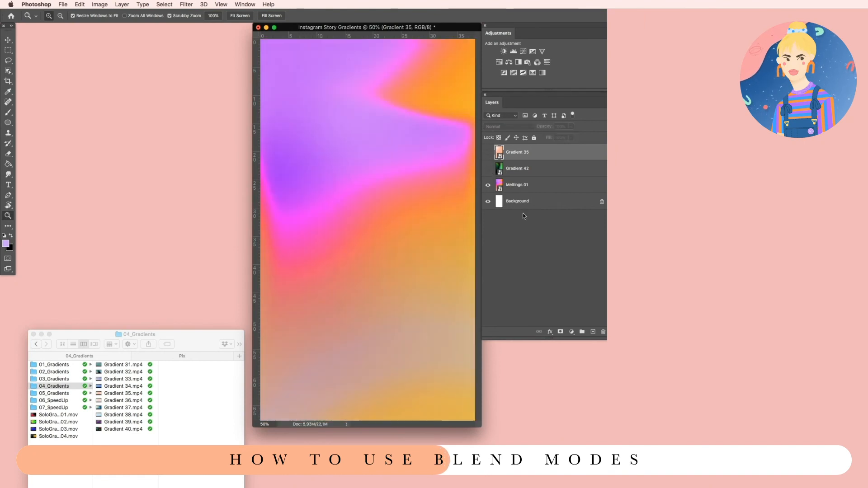
pyautogui.click(529, 187)
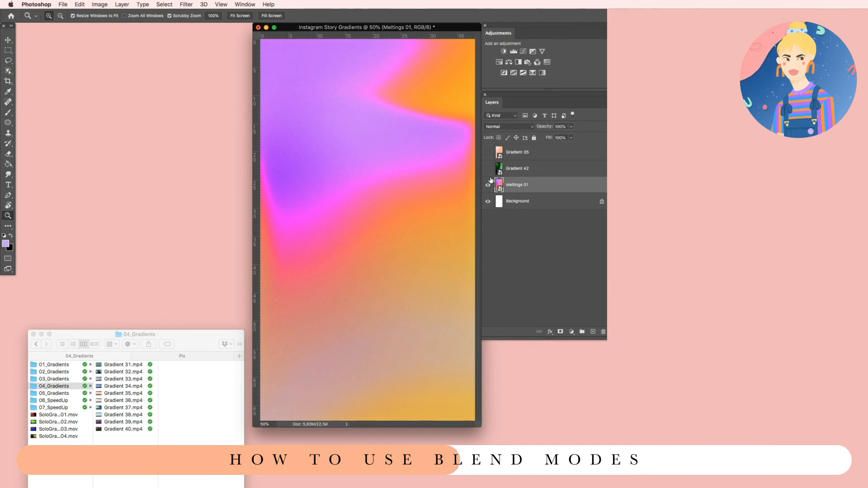
pyautogui.click(495, 171)
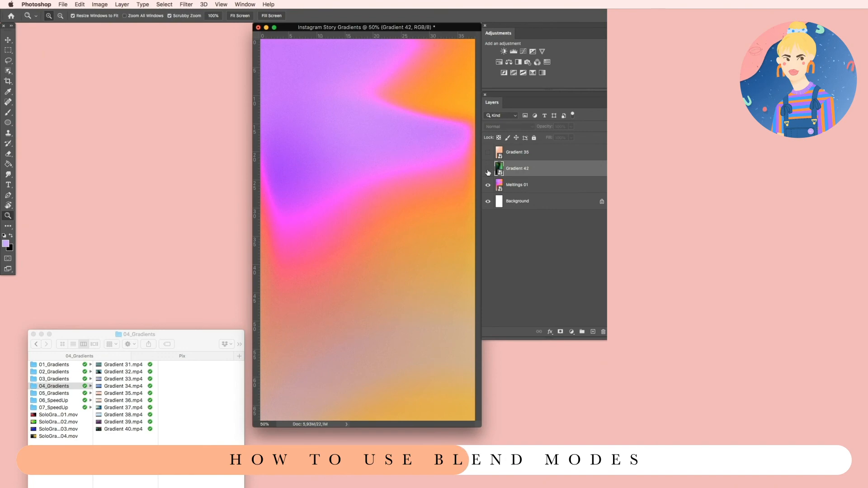
pyautogui.click(488, 172)
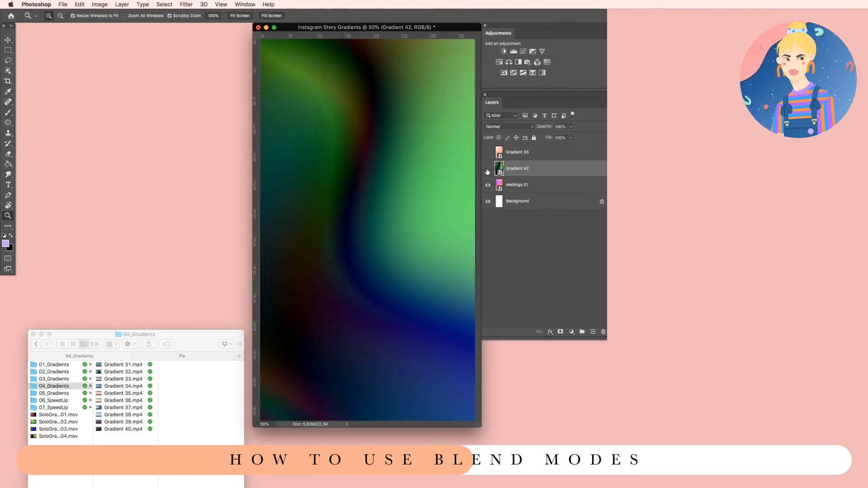
pyautogui.click(488, 172)
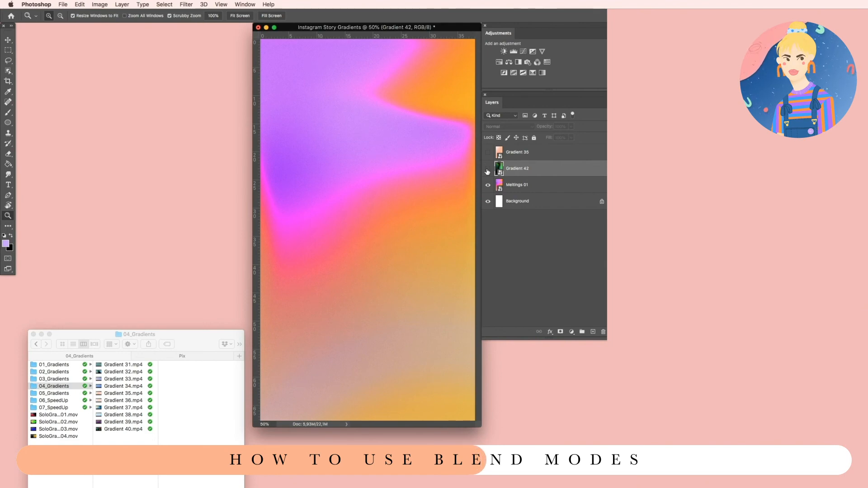
pyautogui.click(488, 171)
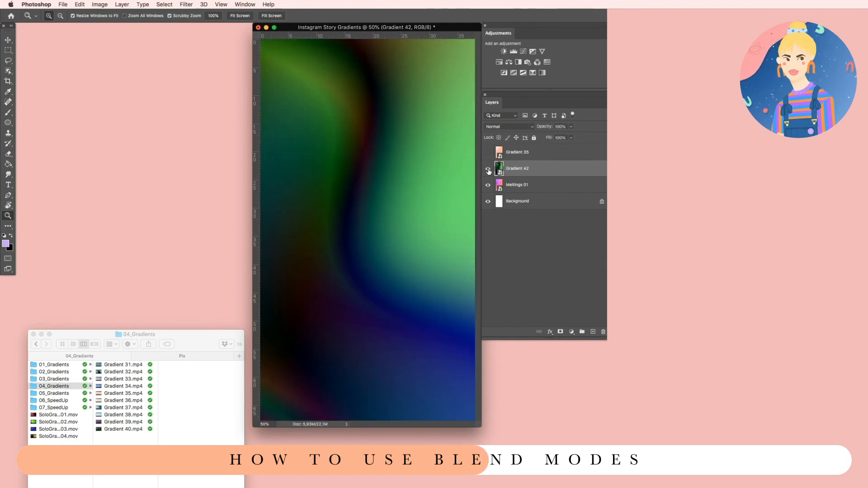
# Set the Gradient 42 layer's blend mode to Exclusion and compare the artwork with that layer hidden and shown
pyautogui.click(527, 128)
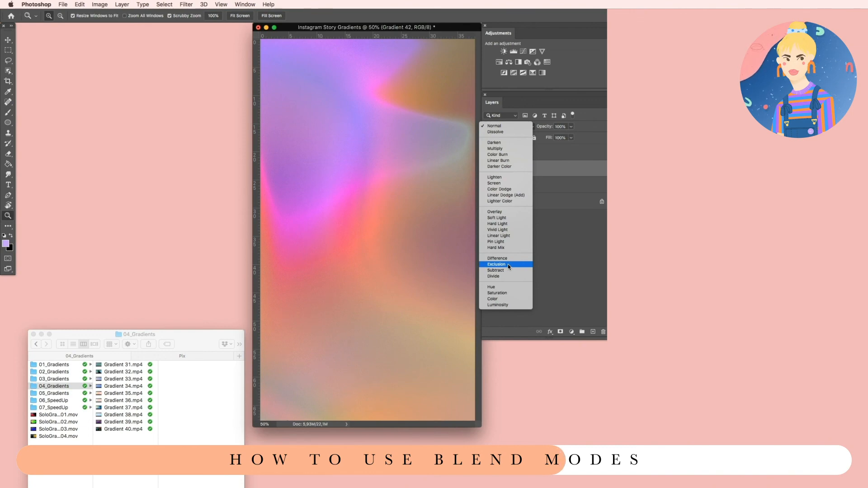
pyautogui.click(508, 264)
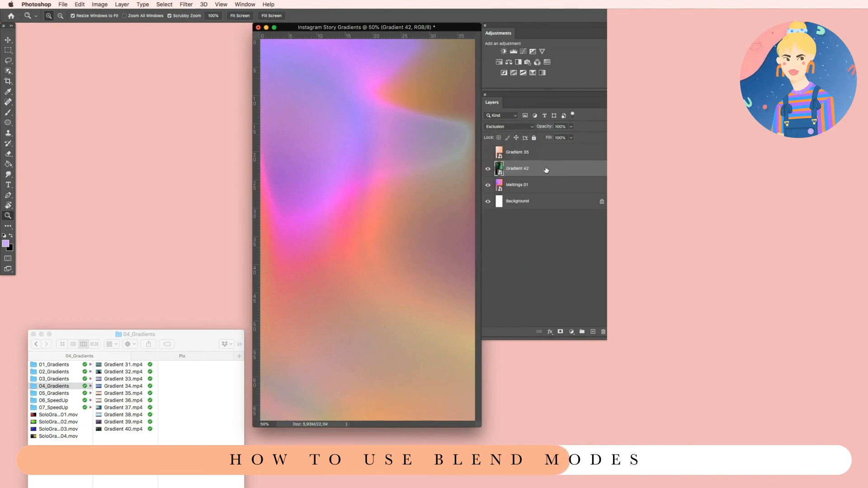
pyautogui.click(488, 169)
pyautogui.click(488, 169)
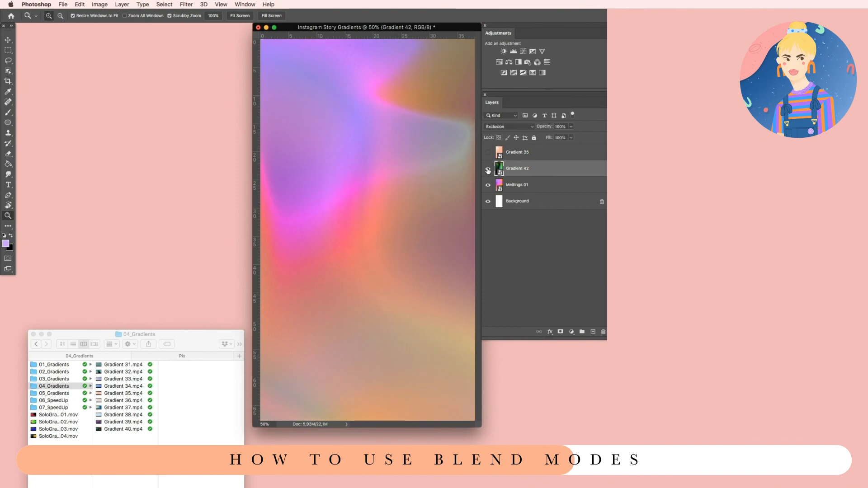
pyautogui.click(488, 170)
pyautogui.click(488, 170)
pyautogui.click(488, 170)
pyautogui.click(488, 170)
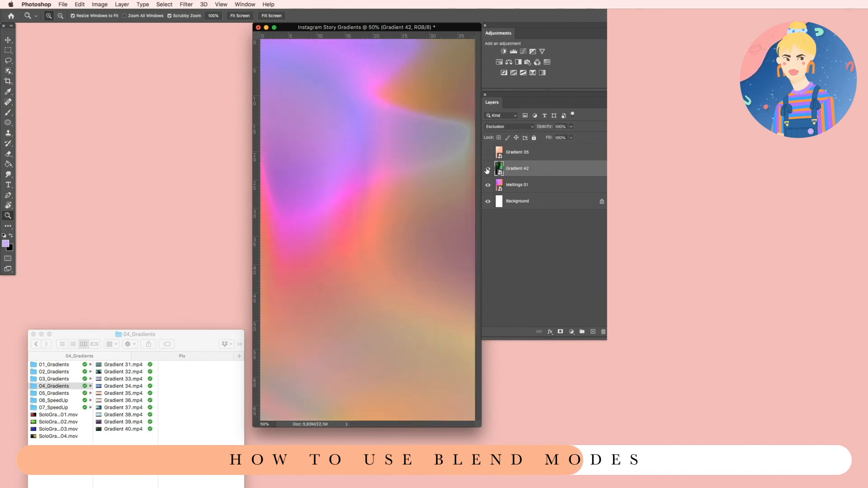
# Show the Gradient 35 layer over Gradient 42 and set its blend mode to Pin Light
pyautogui.click(489, 154)
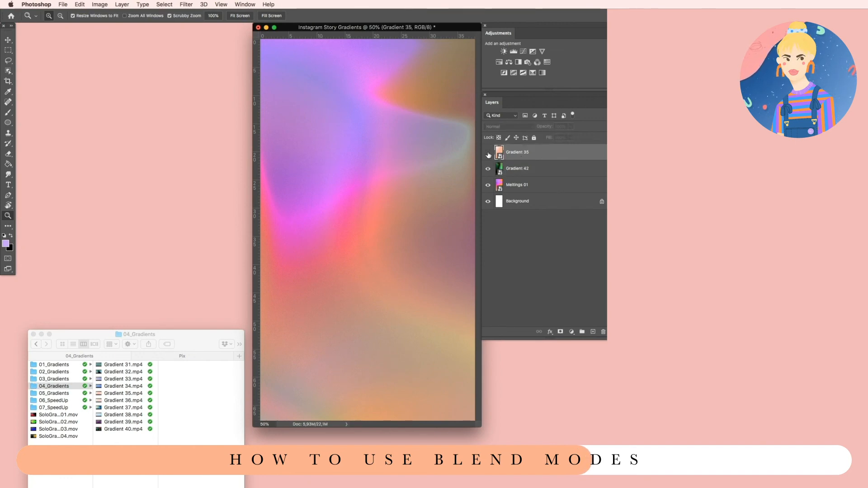
pyautogui.click(488, 155)
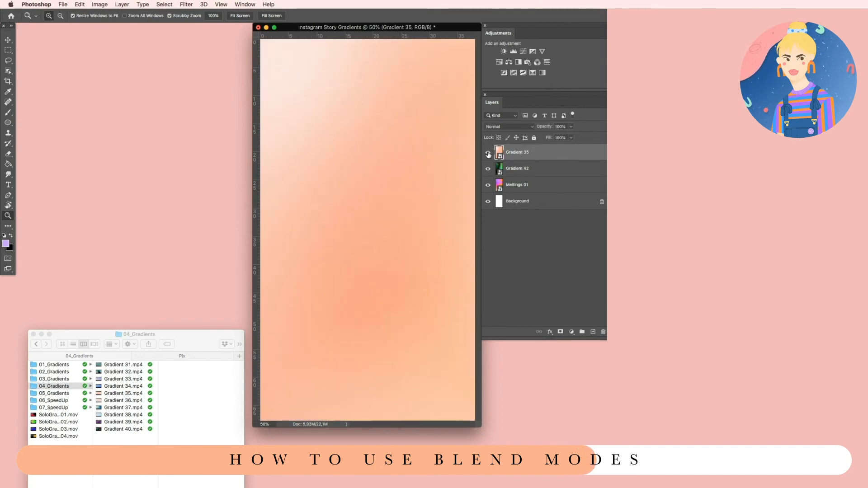
pyautogui.click(517, 127)
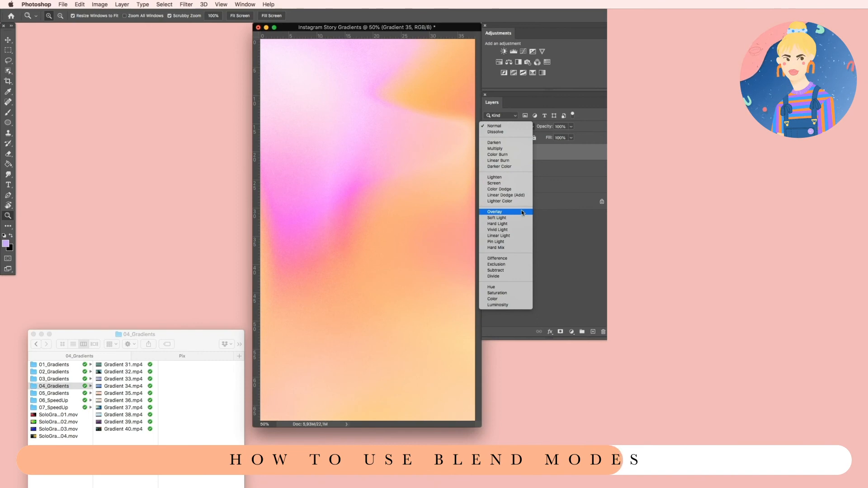
pyautogui.click(510, 244)
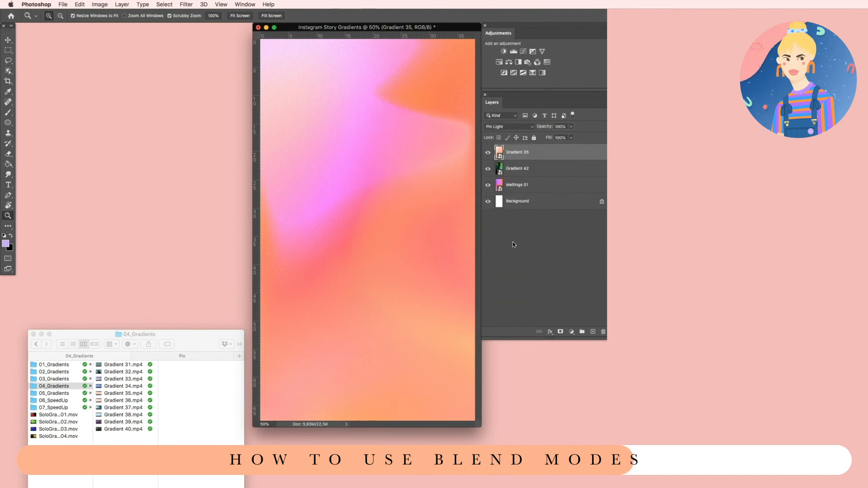
# Preview other blend modes for Gradient 35 and compare the artwork with the gradient layers hidden and shown, keeping Pin Light
pyautogui.click(505, 128)
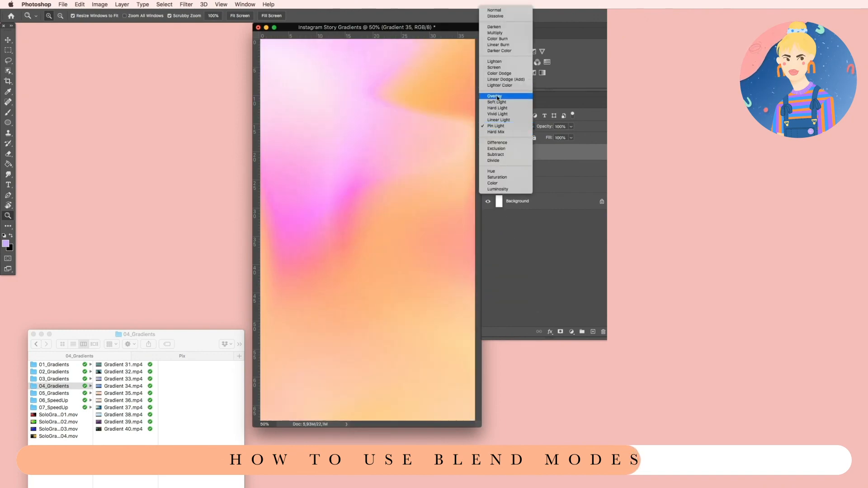
pyautogui.click(560, 257)
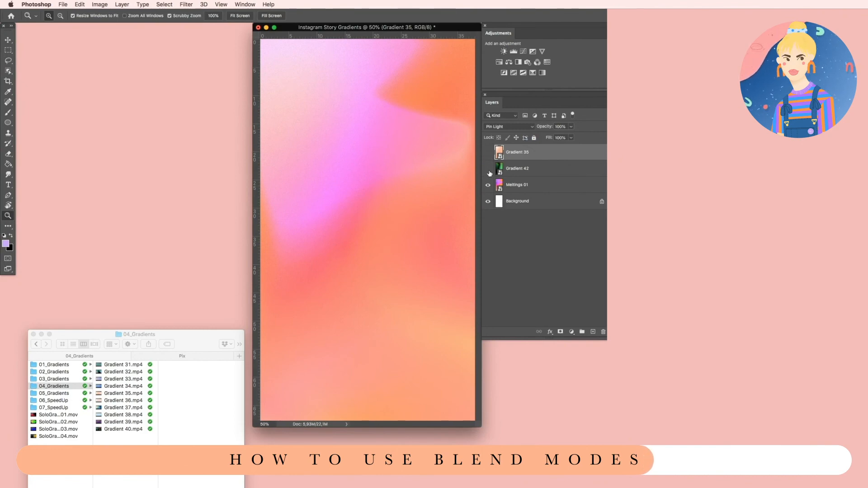
pyautogui.moveTo(489, 158); pyautogui.dragTo(489, 170)
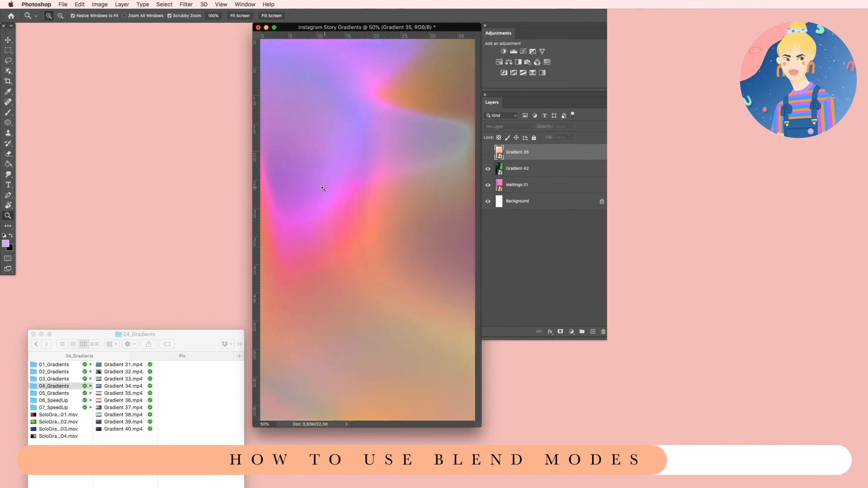
pyautogui.click(488, 152)
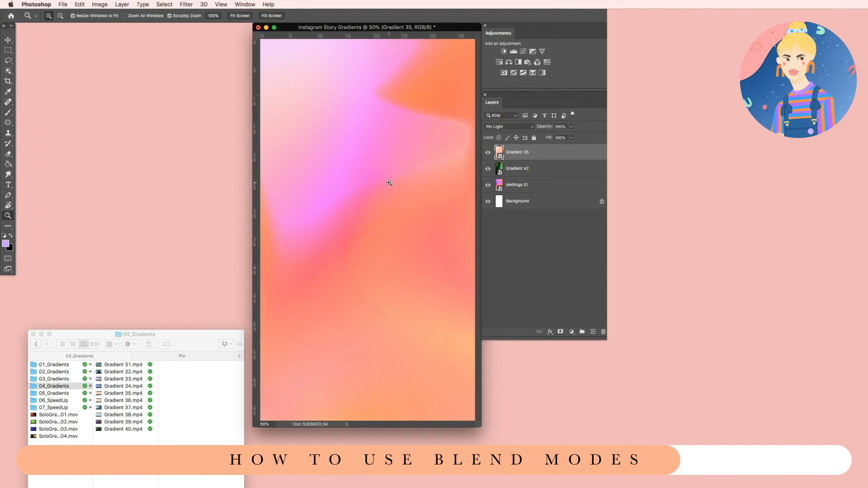
pyautogui.click(518, 127)
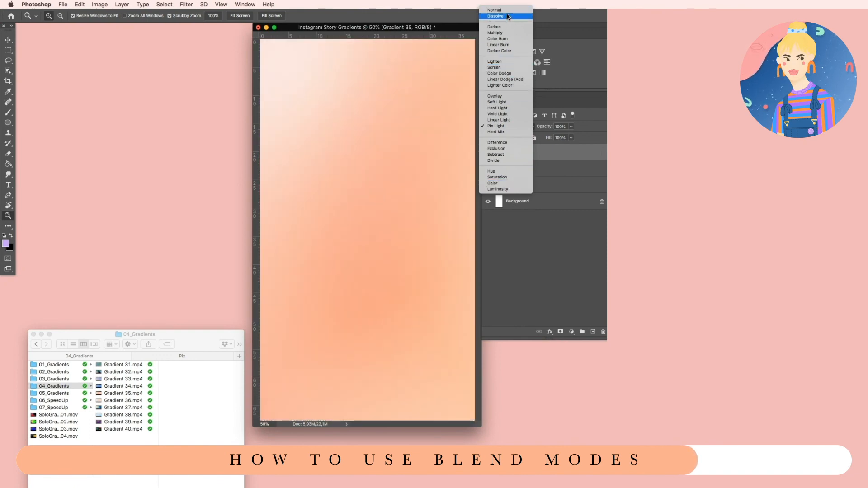
pyautogui.click(525, 126)
pyautogui.click(526, 127)
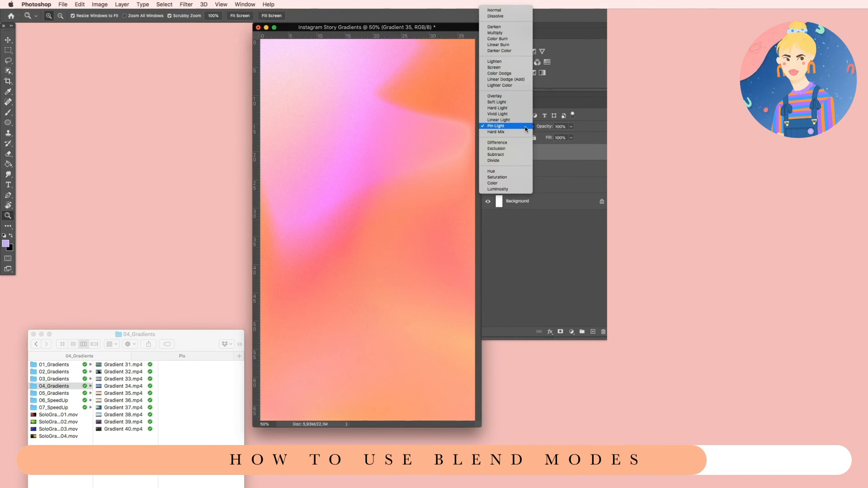
pyautogui.click(567, 267)
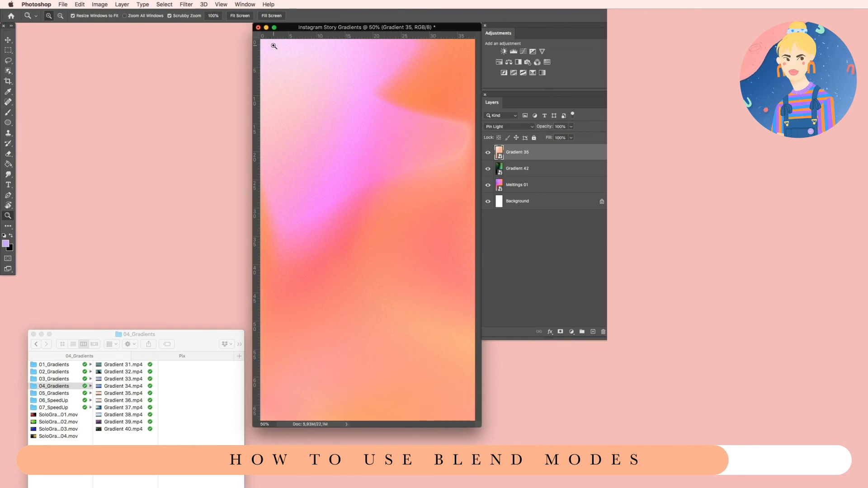
# Show the Timeline and create a video timeline for the three gradient layers
pyautogui.click(244, 4)
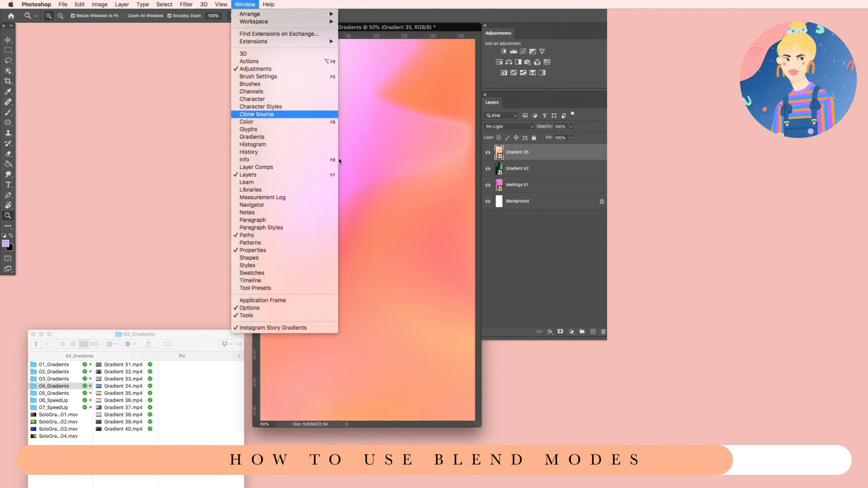
pyautogui.click(297, 281)
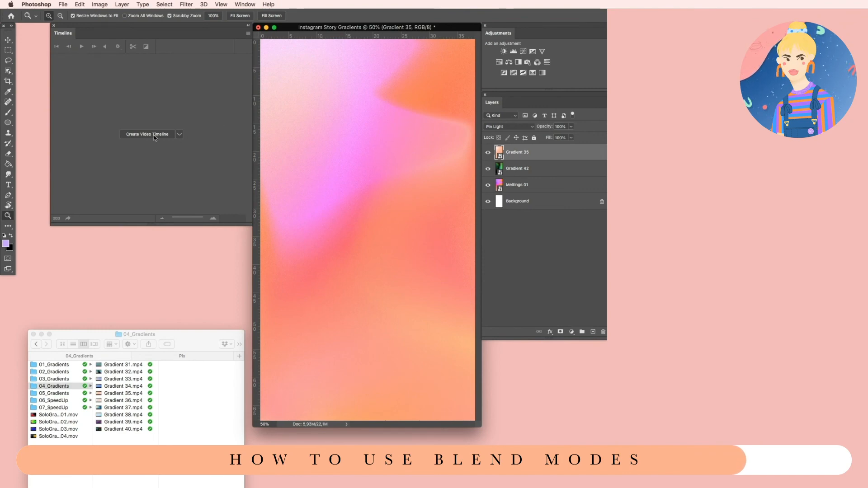
pyautogui.click(179, 134)
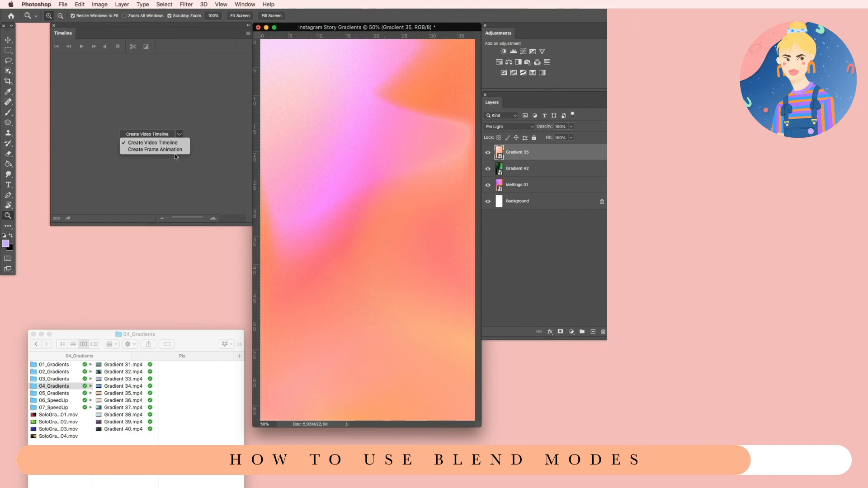
pyautogui.click(216, 109)
pyautogui.click(158, 134)
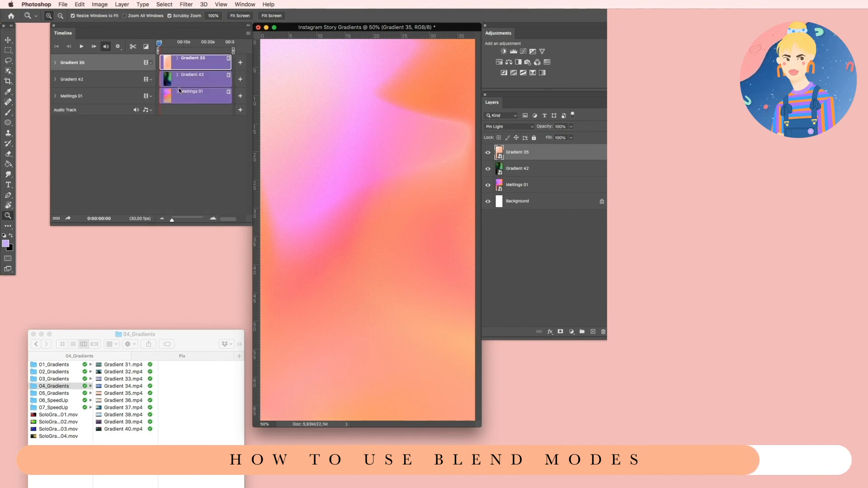
# Preview the animation along the timeline, shorten the work area to about 10 seconds, and set the current time to 0:00:10:00
pyautogui.moveTo(159, 43); pyautogui.dragTo(183, 46)
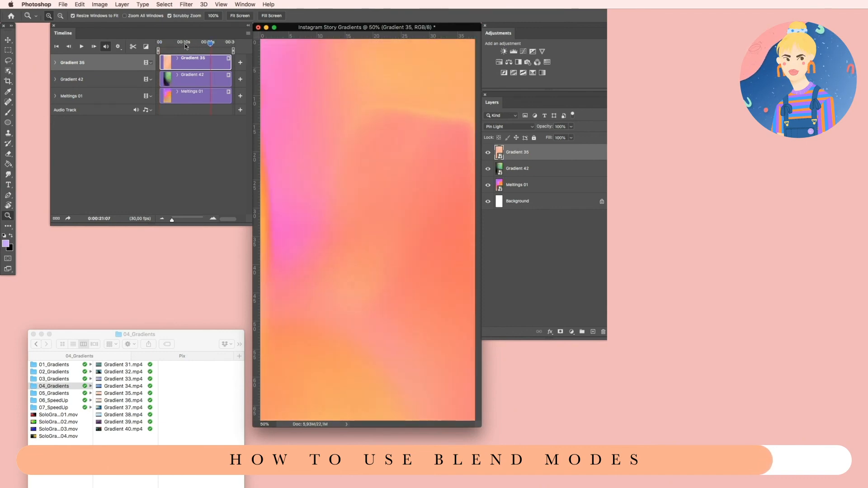
pyautogui.click(185, 46)
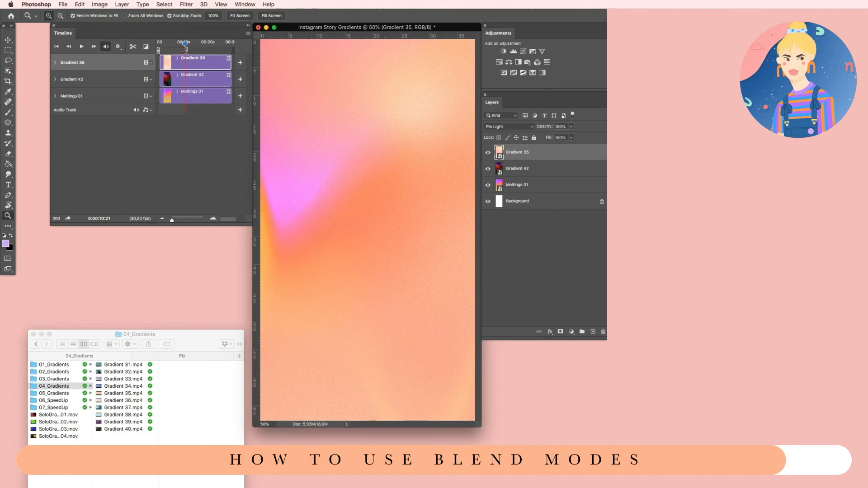
pyautogui.click(107, 219)
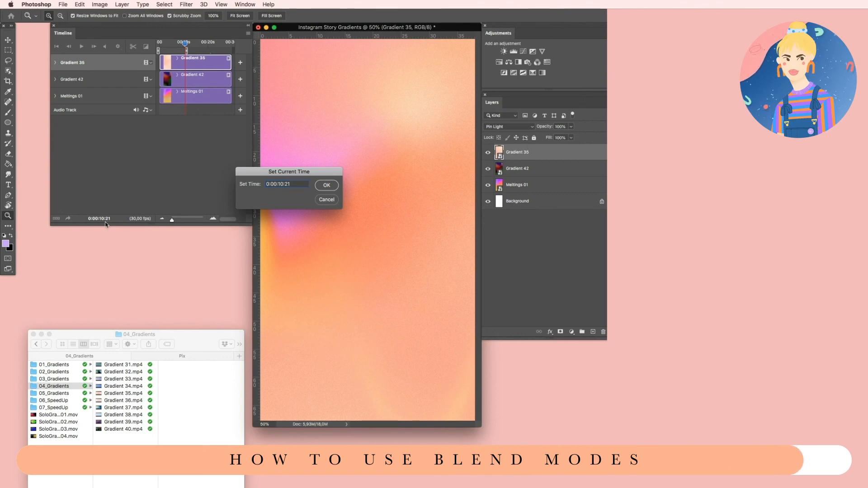
pyautogui.press('BackSpace')
pyautogui.press('BackSpace')
pyautogui.write('00')
pyautogui.press('Return')
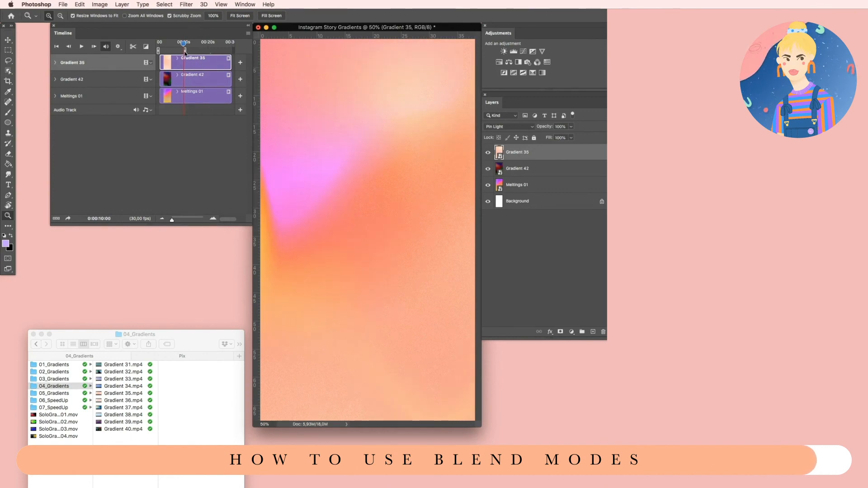
# Open the Render Video export for the 10-second gradient composition
pyautogui.click(64, 3)
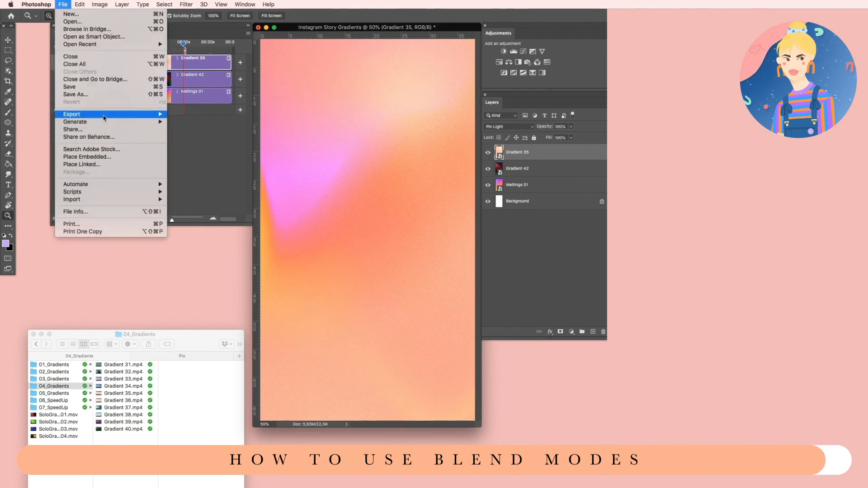
pyautogui.moveTo(104, 118)
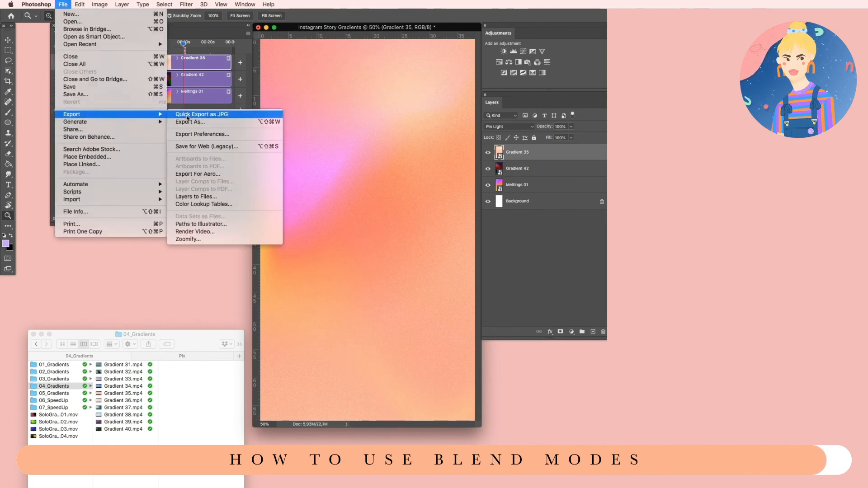
pyautogui.click(213, 234)
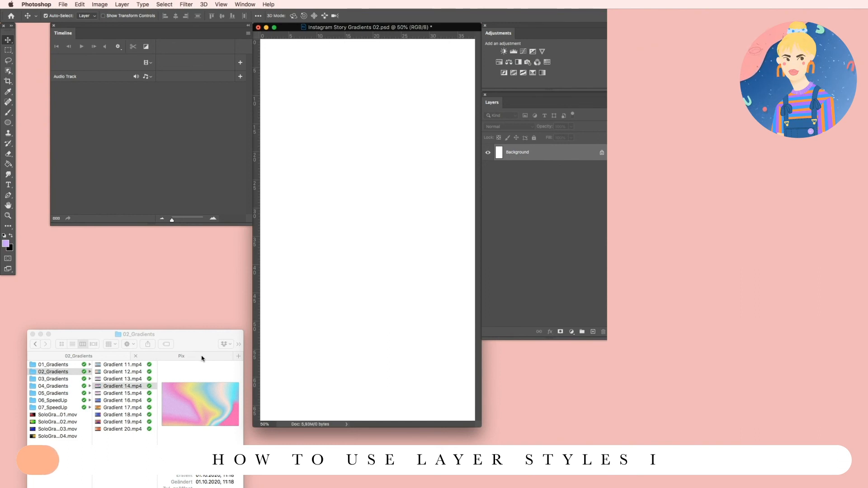
# Place the photo of the teal and pink sweaters from the Pix folder and enlarge it to fill the canvas
pyautogui.click(202, 359)
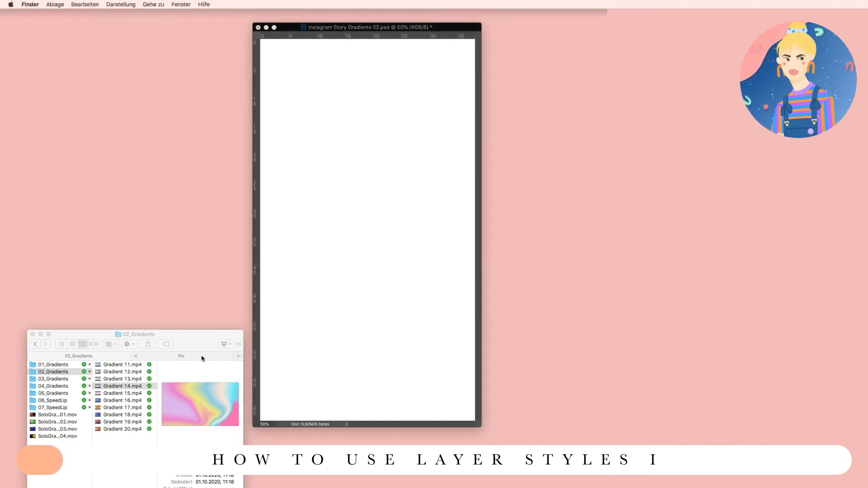
pyautogui.moveTo(50, 472); pyautogui.dragTo(329, 272)
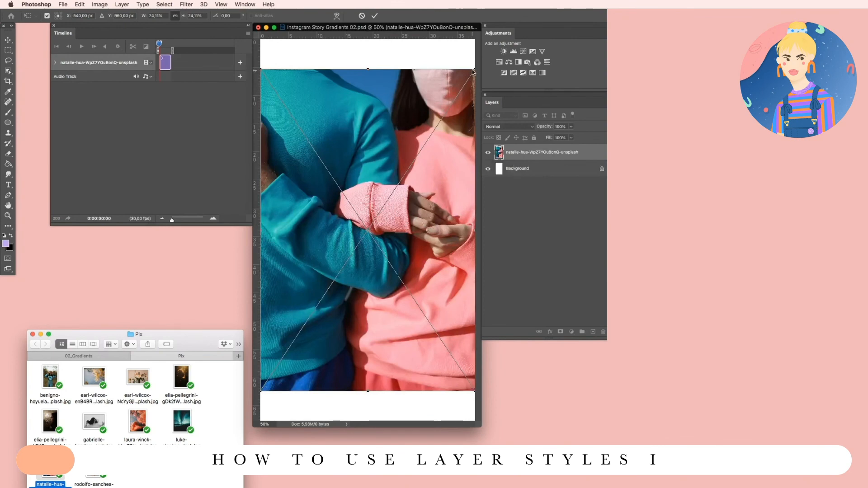
pyautogui.moveTo(473, 70); pyautogui.dragTo(494, 39)
pyautogui.moveTo(261, 391); pyautogui.dragTo(240, 423)
pyautogui.press('Return')
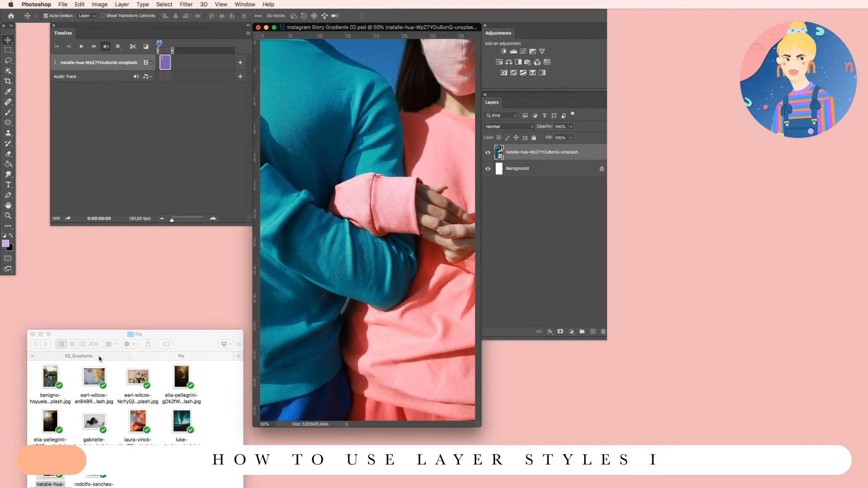
# Place Gradient 14.mp4 from the 02_Gradients folder above the photo, rotate it 90° counterclockwise and scale it to fill the canvas
pyautogui.click(79, 371)
pyautogui.click(78, 356)
pyautogui.moveTo(127, 387); pyautogui.dragTo(403, 277)
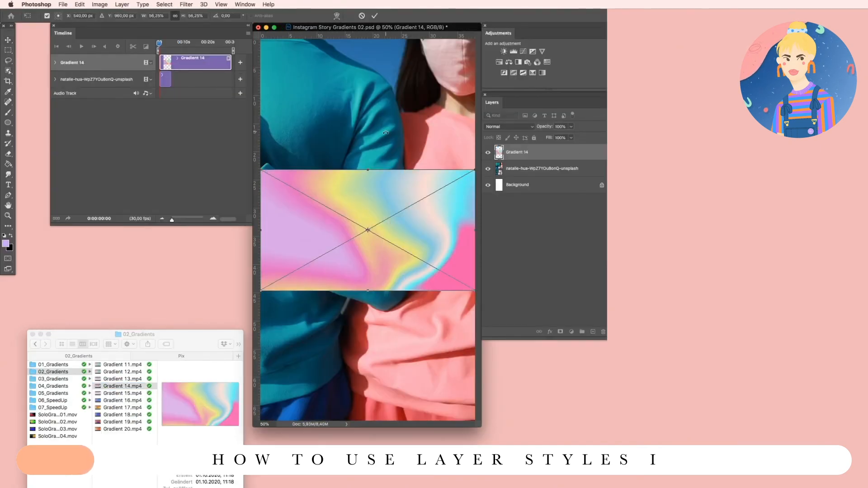
pyautogui.moveTo(386, 133); pyautogui.dragTo(228, 208)
pyautogui.moveTo(429, 123); pyautogui.dragTo(475, 39)
pyautogui.moveTo(308, 337); pyautogui.dragTo(262, 420)
pyautogui.press('Return')
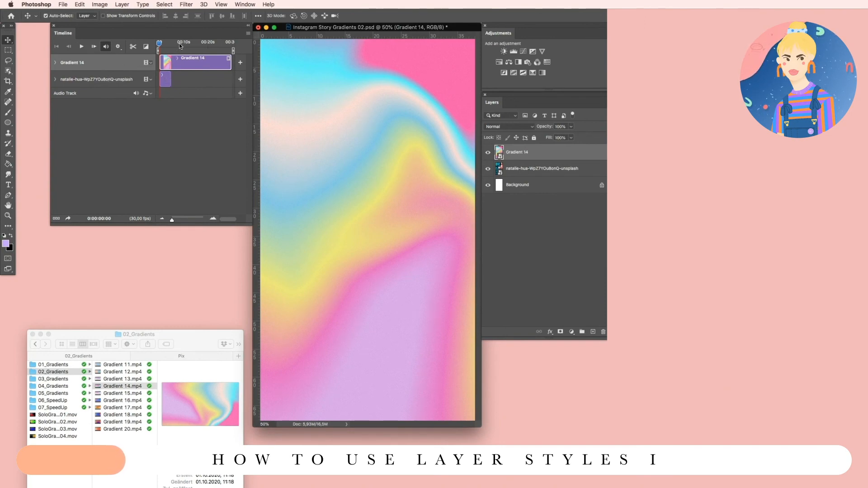
# Set the timeline's current time to 0:00:10:00 and shorten the work area to end at that point
pyautogui.moveTo(181, 45); pyautogui.dragTo(183, 45)
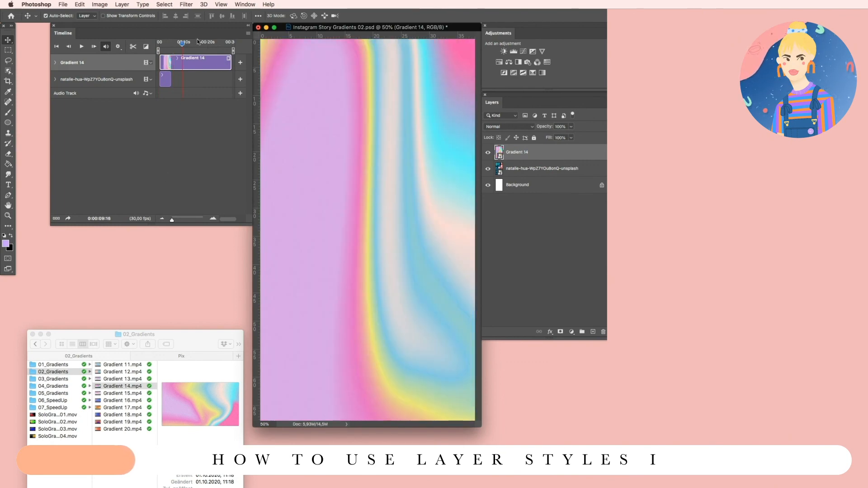
pyautogui.click(99, 219)
pyautogui.click(286, 184)
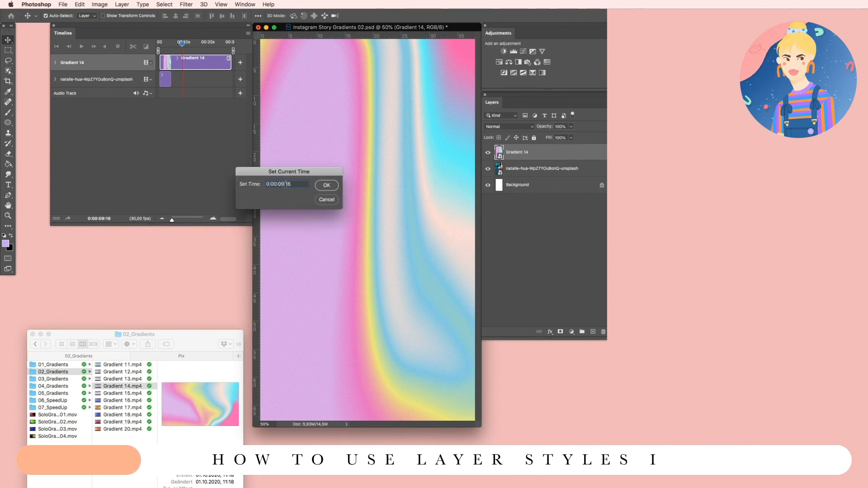
pyautogui.doubleClick(281, 184)
pyautogui.write('10')
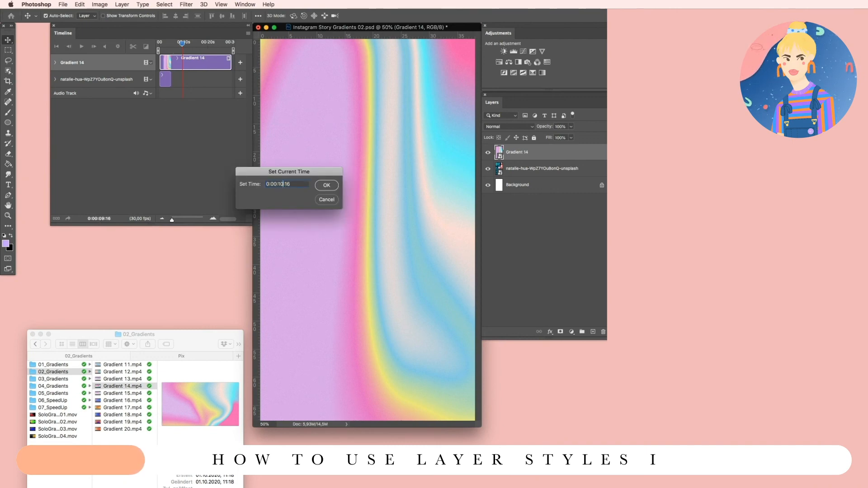
pyautogui.press('BackSpace')
pyautogui.press('BackSpace')
pyautogui.write('0')
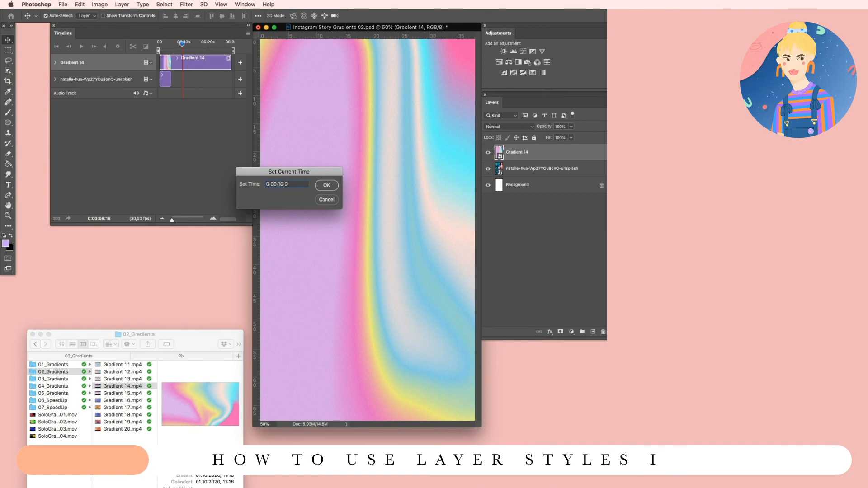
pyautogui.write('0')
pyautogui.press('Return')
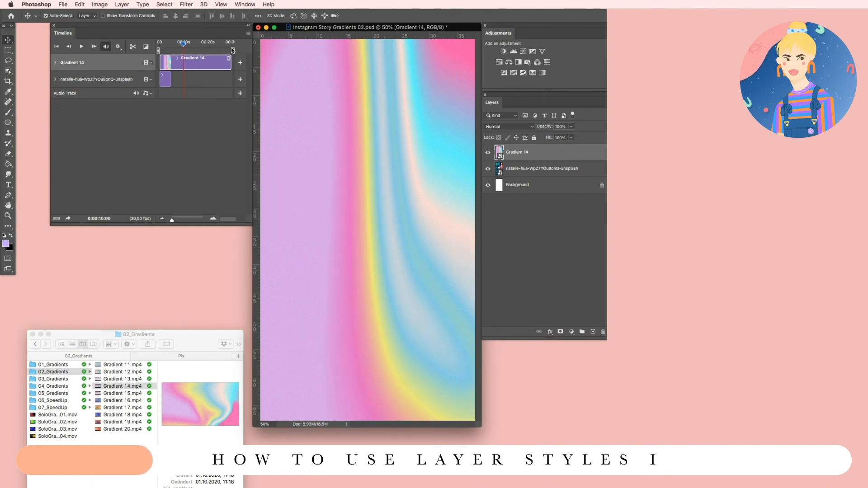
pyautogui.moveTo(229, 50); pyautogui.dragTo(186, 50)
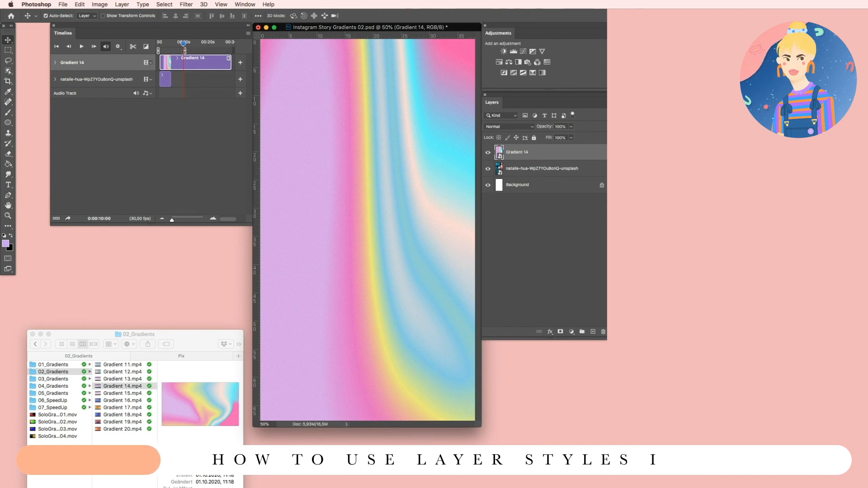
pyautogui.moveTo(185, 51)
pyautogui.mouseDown()
pyautogui.moveTo(208, 51)
pyautogui.moveTo(186, 51)
pyautogui.mouseUp()
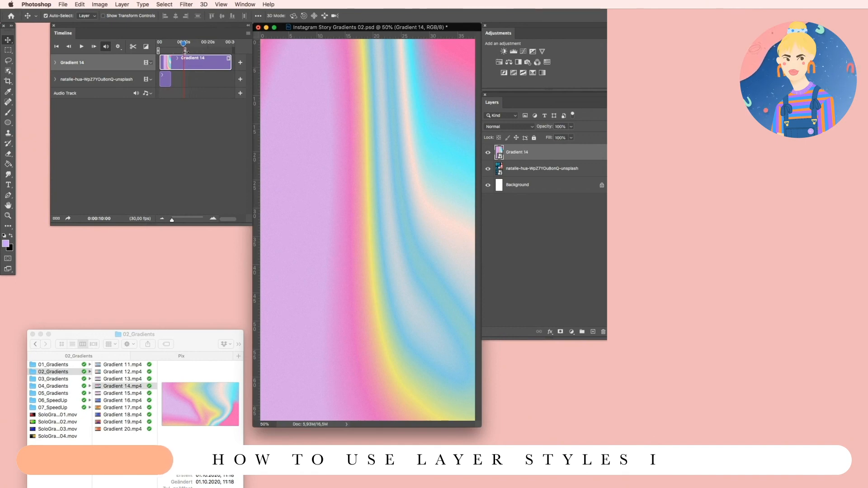
# Extend the sweater photo's timeline clip to the 10-second mark and return the current time to 0:00:00:00
pyautogui.click(170, 80)
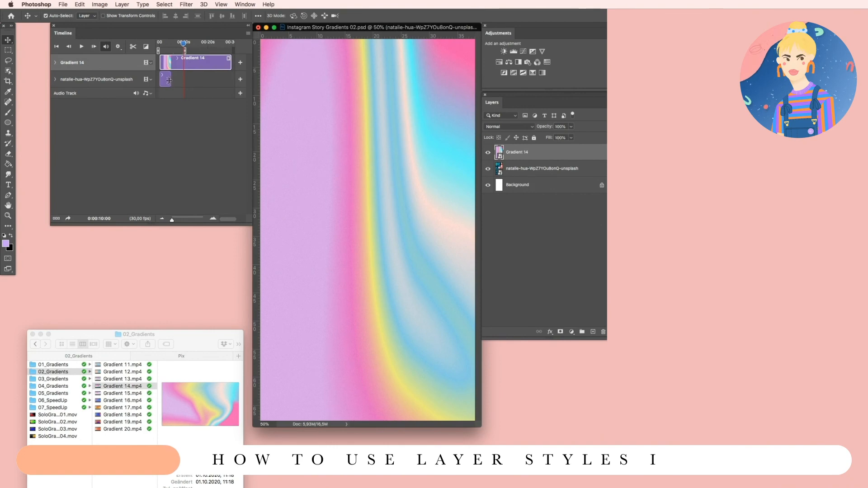
pyautogui.moveTo(170, 80); pyautogui.dragTo(182, 80)
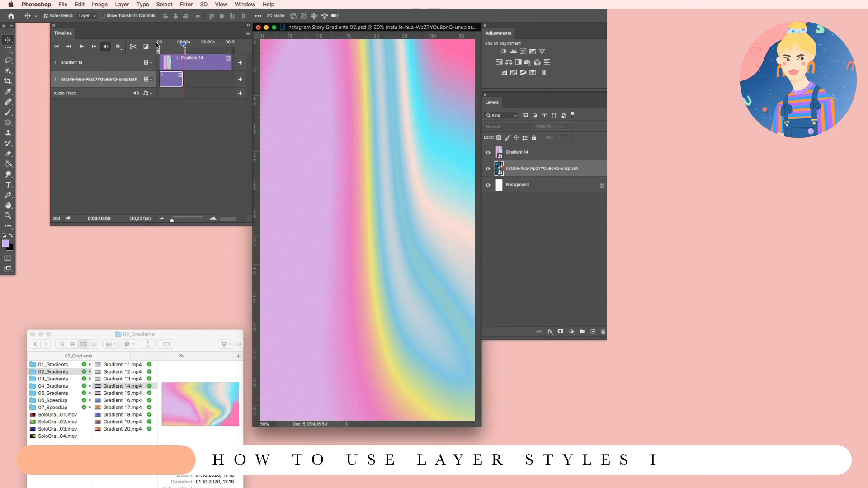
pyautogui.moveTo(183, 43); pyautogui.dragTo(158, 44)
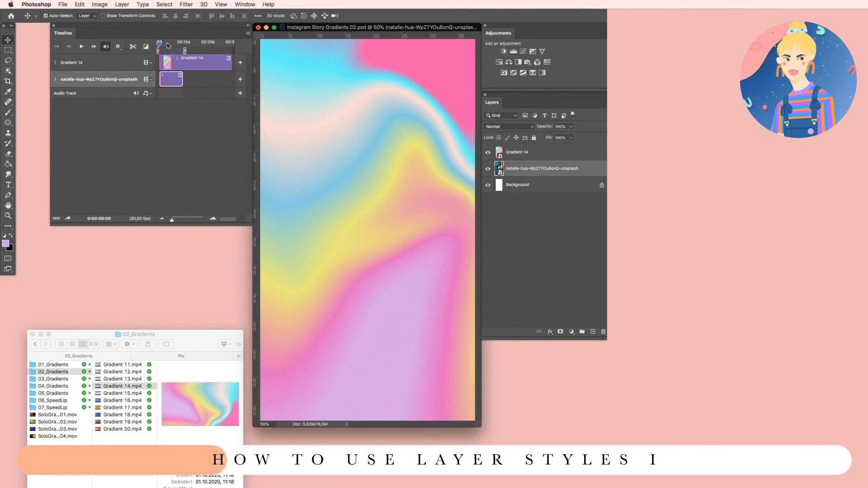
pyautogui.click(167, 45)
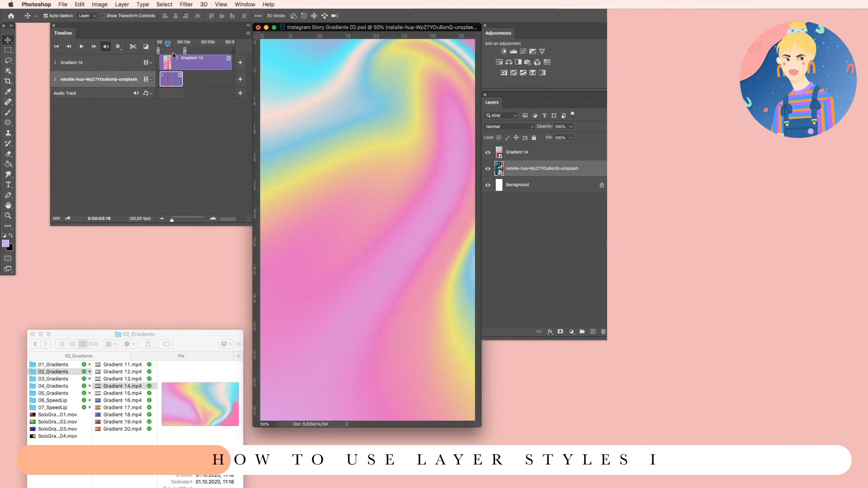
pyautogui.moveTo(114, 400); pyautogui.dragTo(398, 204)
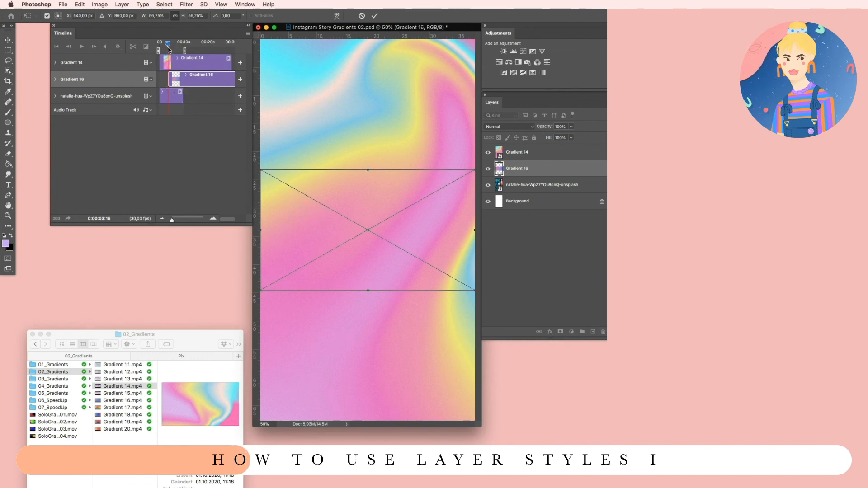
pyautogui.doubleClick(322, 177)
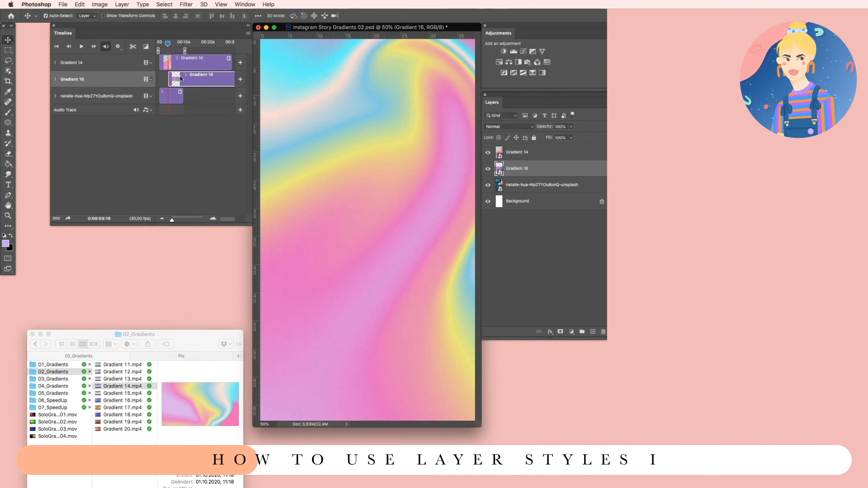
pyautogui.click(169, 44)
pyautogui.moveTo(169, 43); pyautogui.dragTo(159, 45)
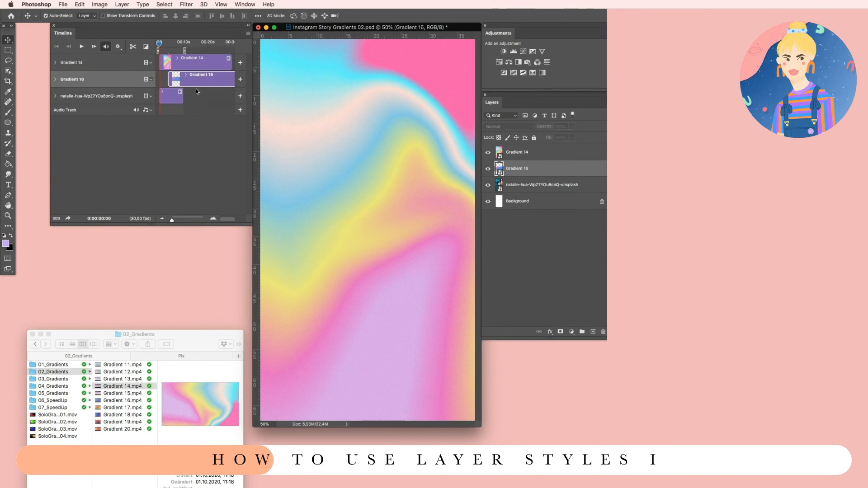
pyautogui.press('Delete')
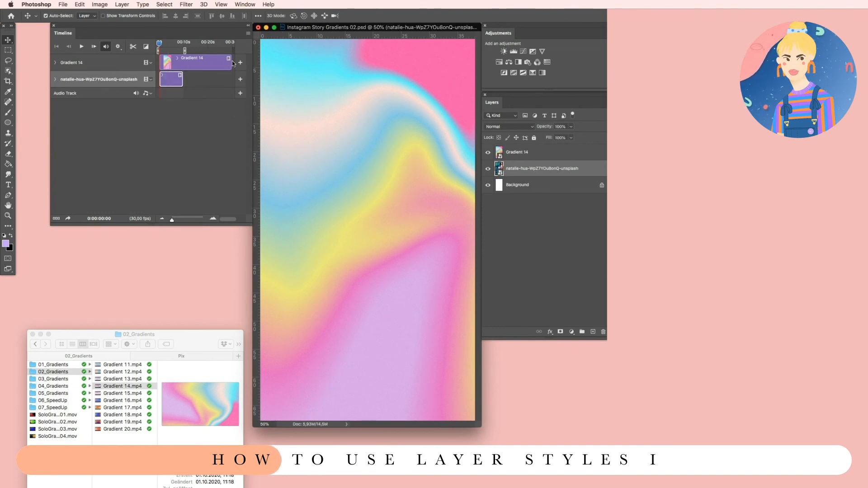
# Trim the end of the Gradient 14 clip to the 10-second mark and briefly hide its layer to check the photo
pyautogui.moveTo(230, 62); pyautogui.dragTo(185, 65)
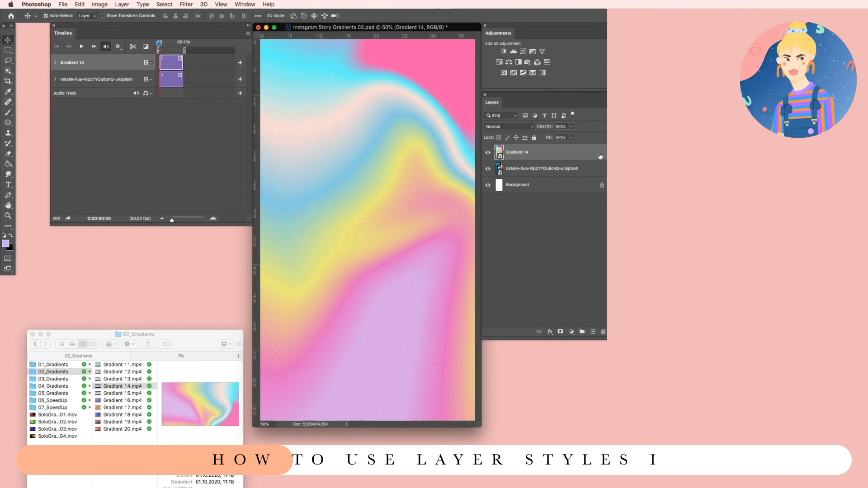
pyautogui.click(488, 152)
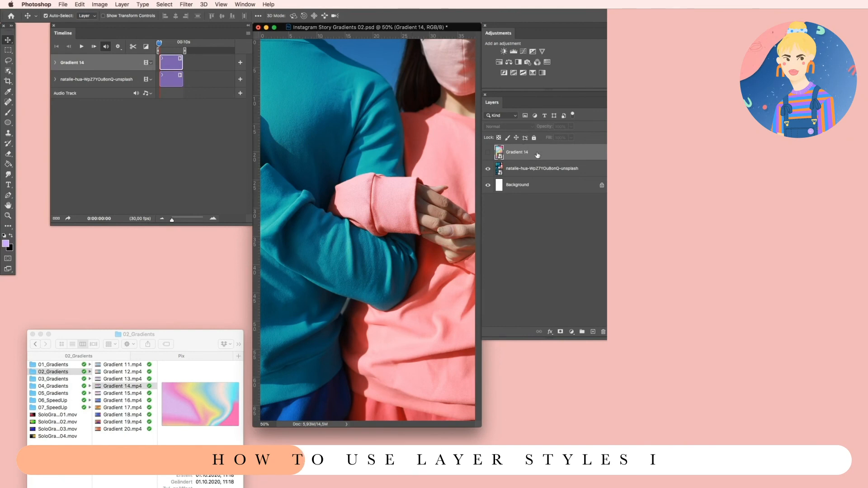
pyautogui.click(488, 153)
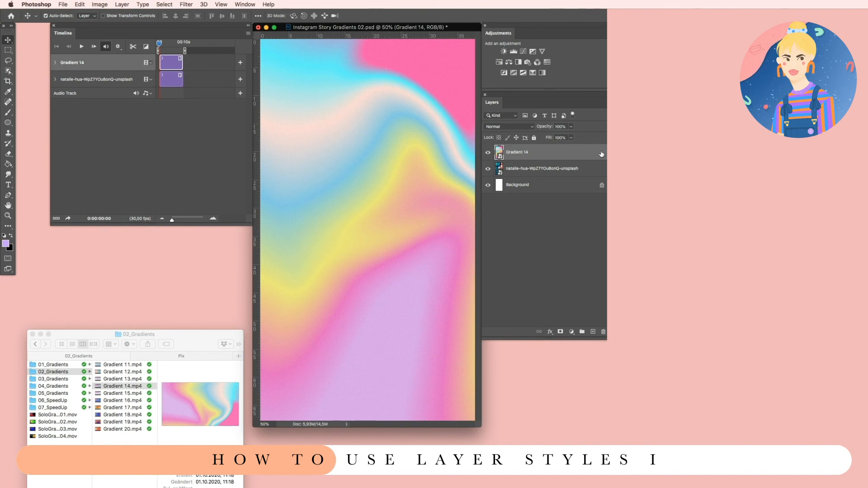
# In Gradient 14's blending options, raise the Blend If black slider for the underlying layer so the photo's dark areas show through
pyautogui.doubleClick(600, 153)
pyautogui.moveTo(200, 310); pyautogui.dragTo(355, 176)
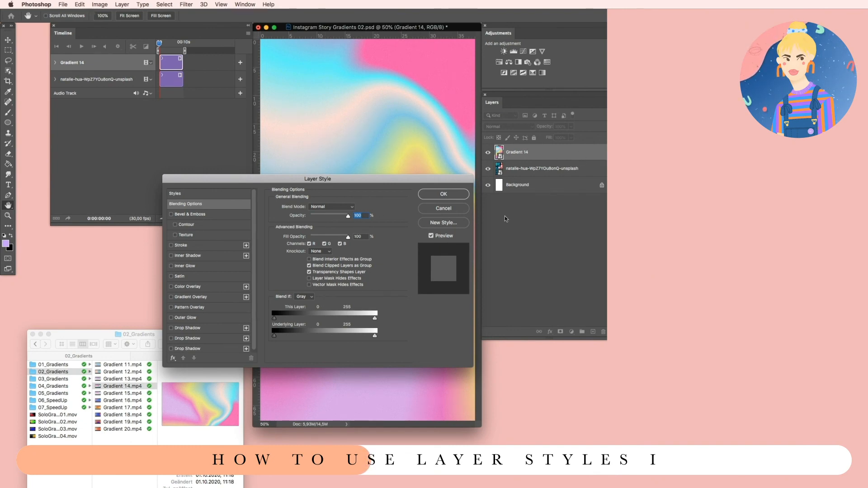
pyautogui.moveTo(275, 336)
pyautogui.mouseDown()
pyautogui.moveTo(333, 335)
pyautogui.moveTo(270, 343)
pyautogui.mouseUp()
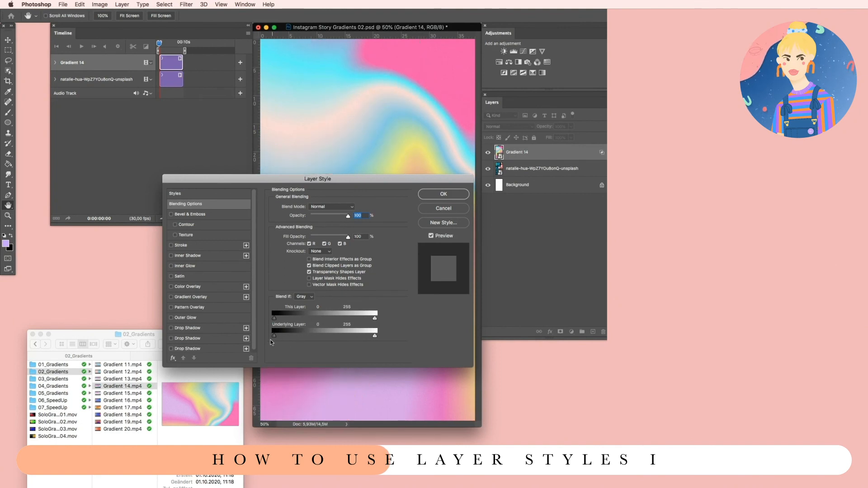
pyautogui.moveTo(275, 337); pyautogui.dragTo(323, 340)
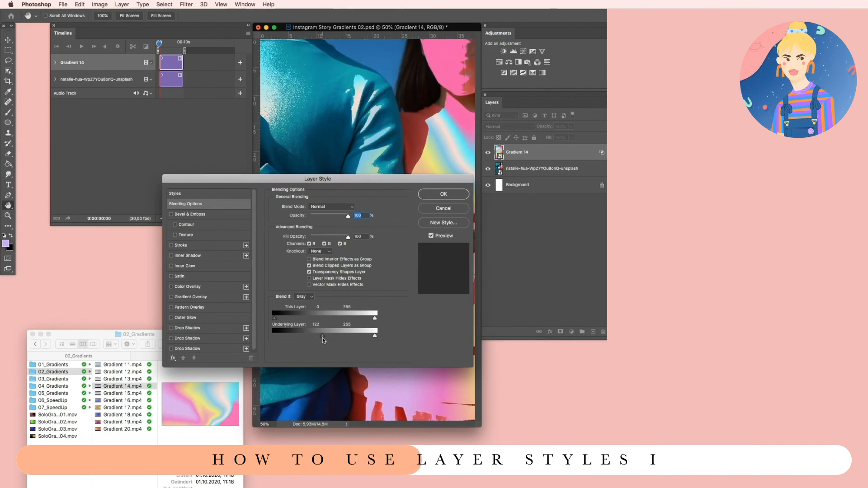
pyautogui.moveTo(323, 339); pyautogui.dragTo(331, 340)
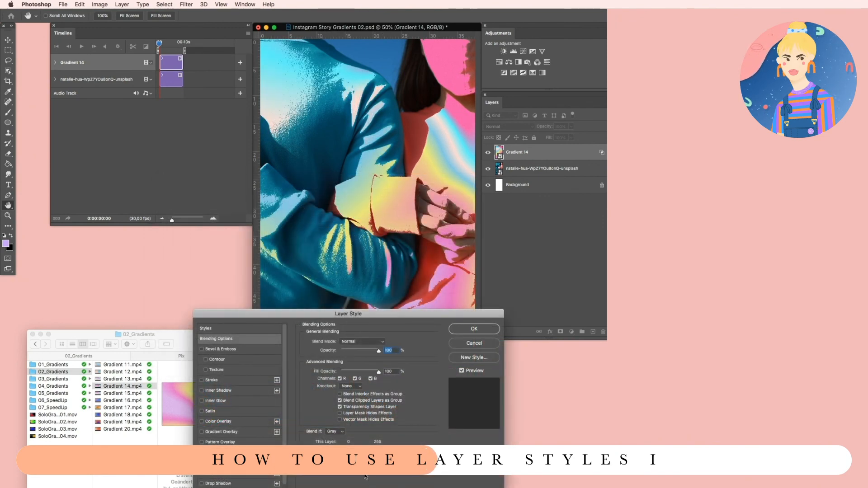
# Split the underlying layer's black Blend If slider to soften the transition between gradient and photo, and apply the layer style
pyautogui.moveTo(347, 472)
pyautogui.mouseDown()
pyautogui.moveTo(364, 476)
pyautogui.moveTo(351, 477)
pyautogui.mouseUp()
pyautogui.press('alt')
pyautogui.moveTo(352, 475)
pyautogui.mouseDown()
pyautogui.moveTo(344, 476)
pyautogui.moveTo(358, 476)
pyautogui.mouseUp()
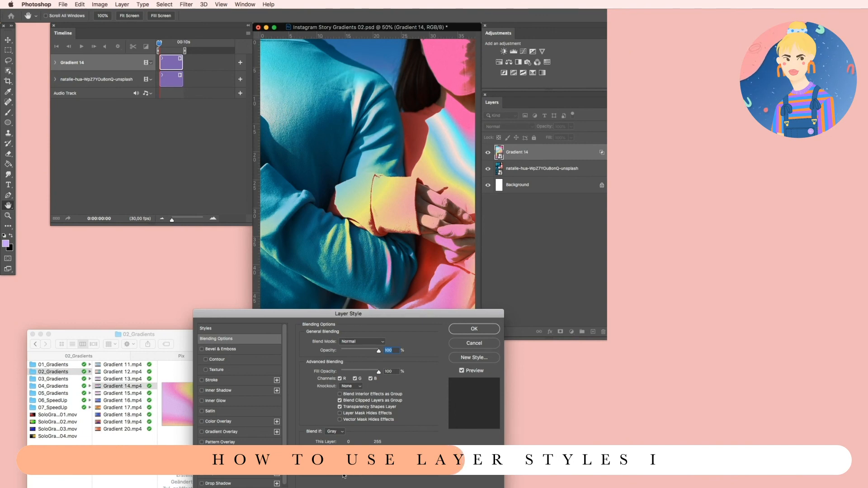
pyautogui.moveTo(343, 475); pyautogui.dragTo(380, 477)
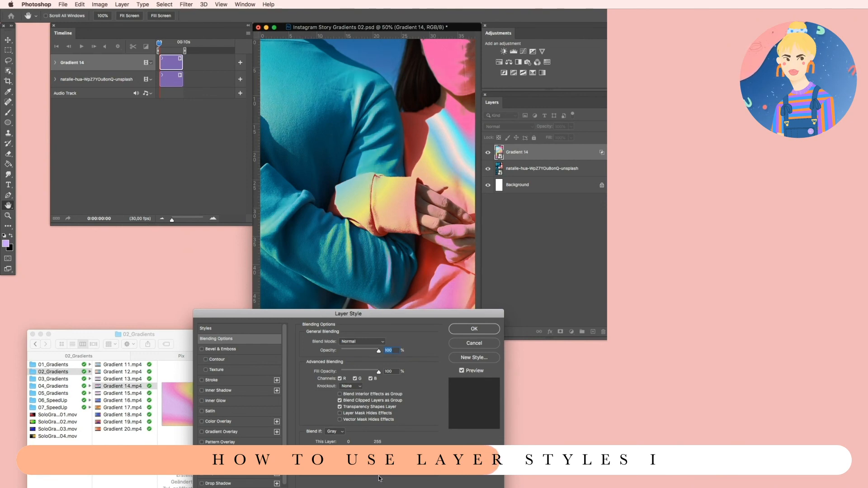
pyautogui.click(482, 328)
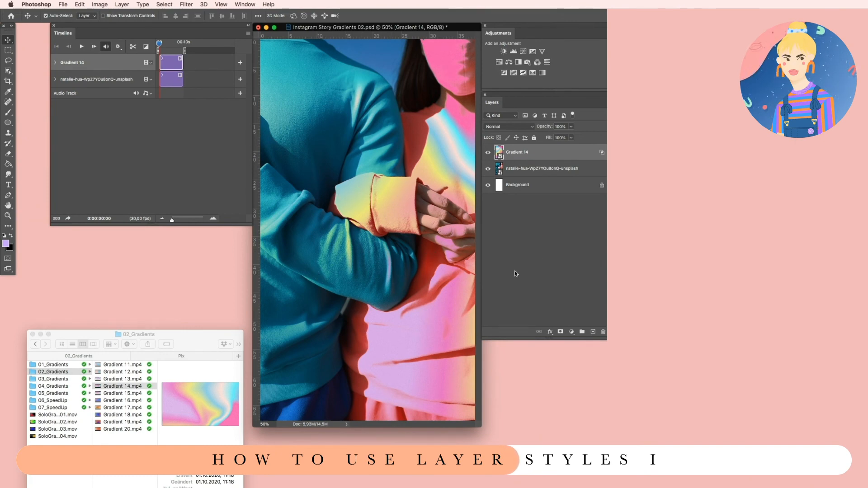
# Set Gradient 14's blend mode to Pin Light and move the current time to 0:00:05:21 to preview it
pyautogui.click(514, 126)
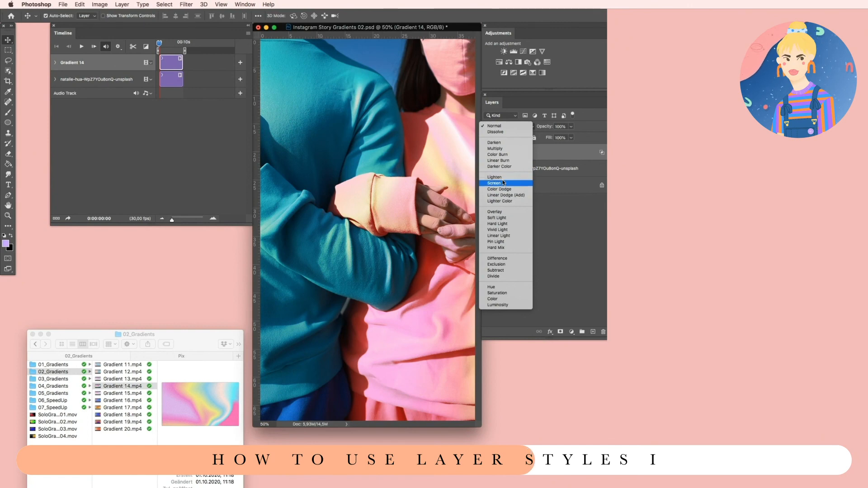
pyautogui.click(507, 242)
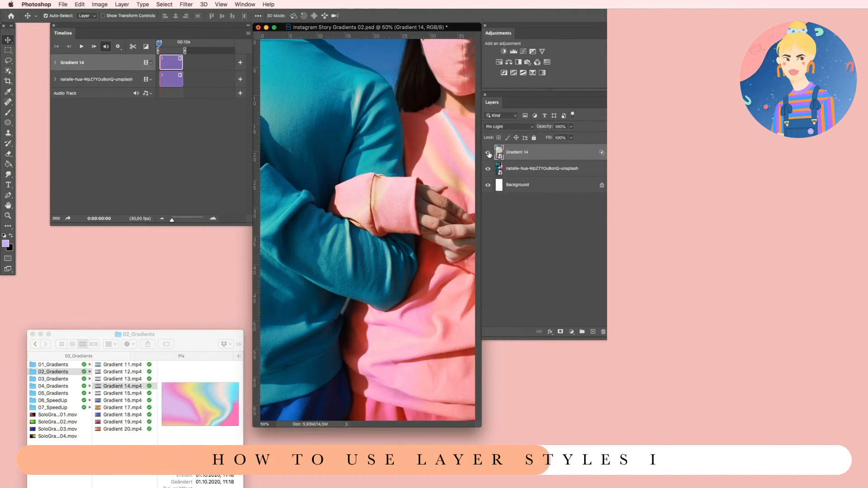
pyautogui.moveTo(159, 44); pyautogui.dragTo(172, 43)
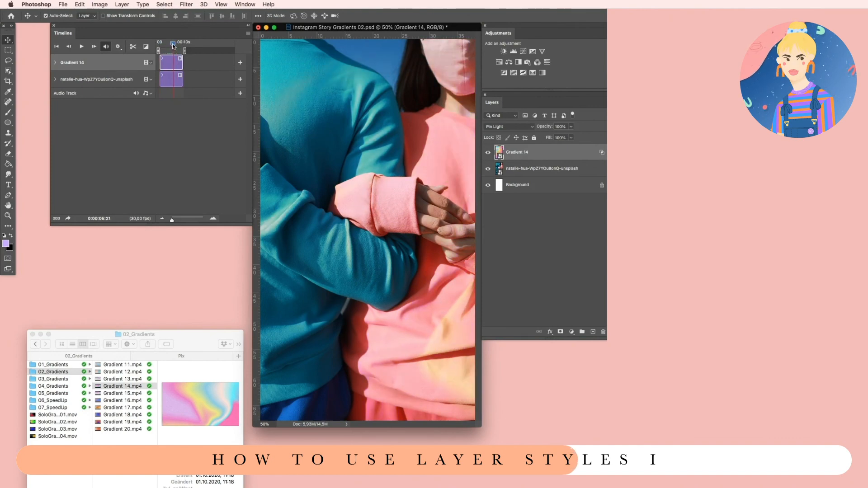
# Add a layer mask to Gradient 14 and invert it to black
pyautogui.click(561, 333)
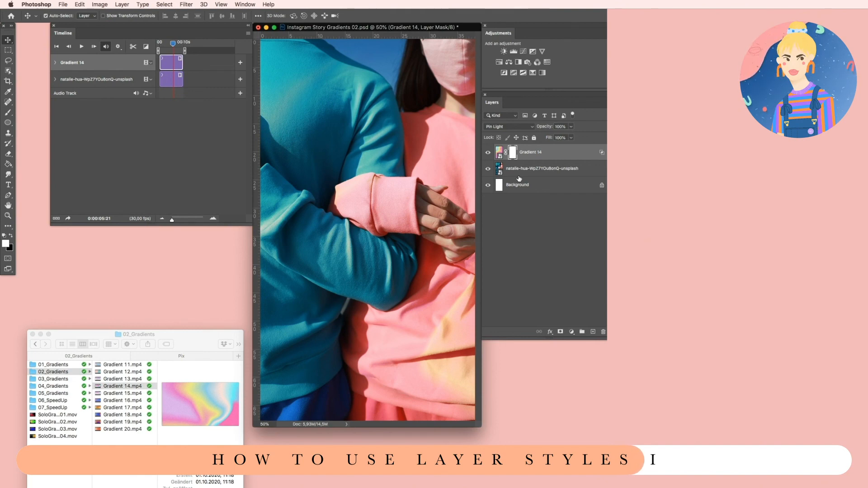
pyautogui.press('super+i')
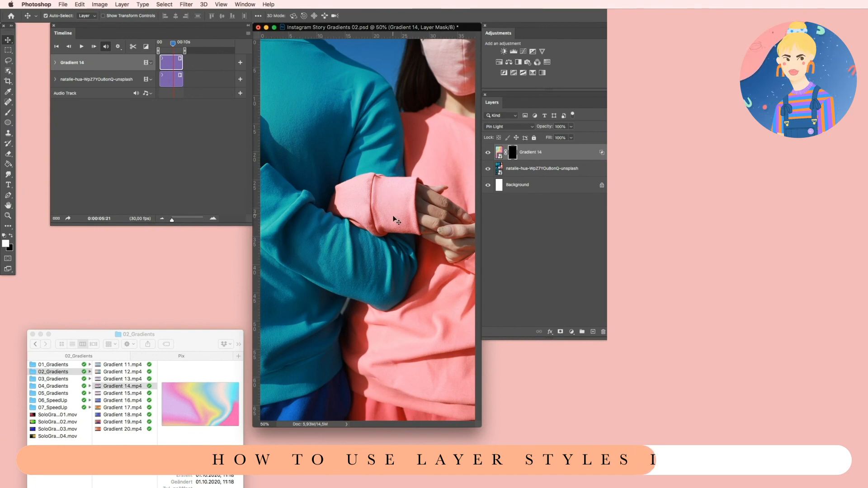
pyautogui.press('super+i')
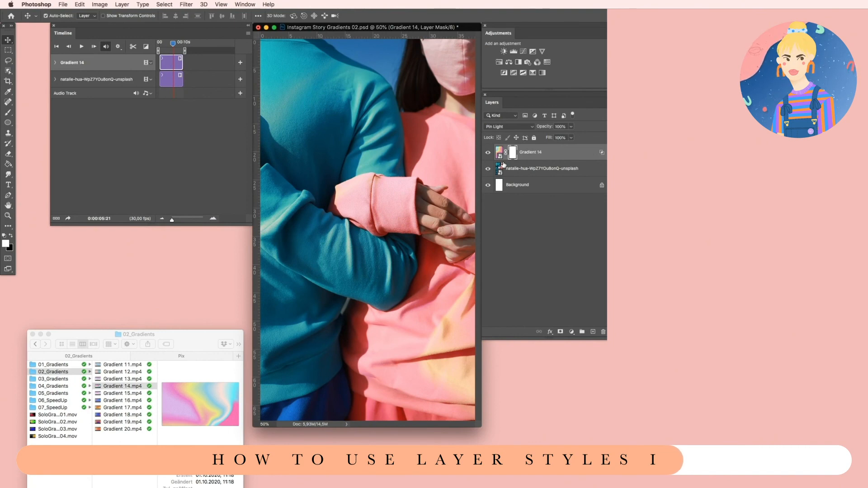
pyautogui.press('super+i')
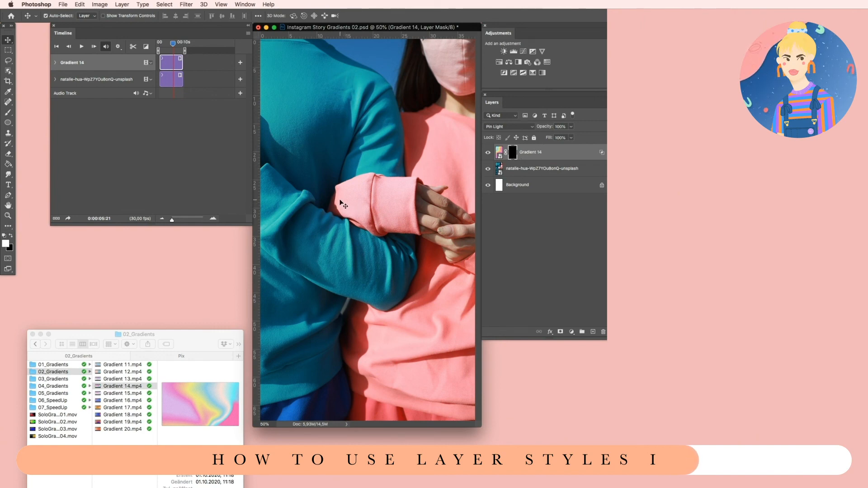
# Activate the Brush tool and choose the hard round brush preset Rund hart
pyautogui.press('b')
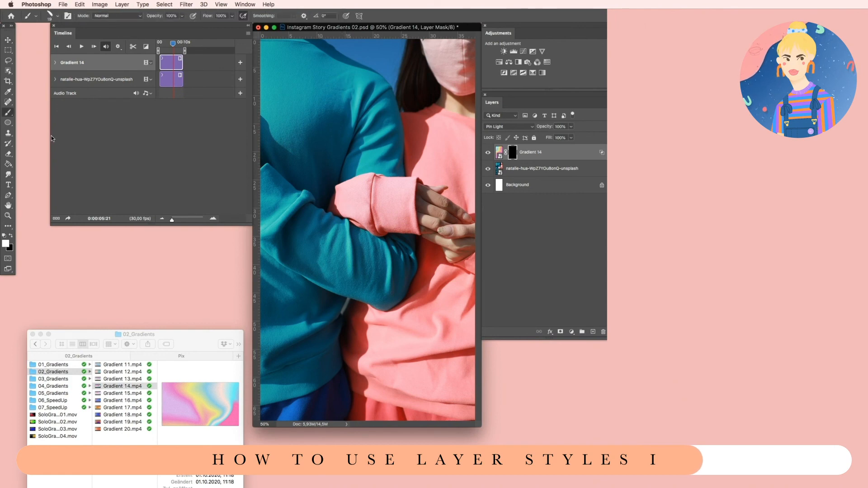
pyautogui.click(36, 18)
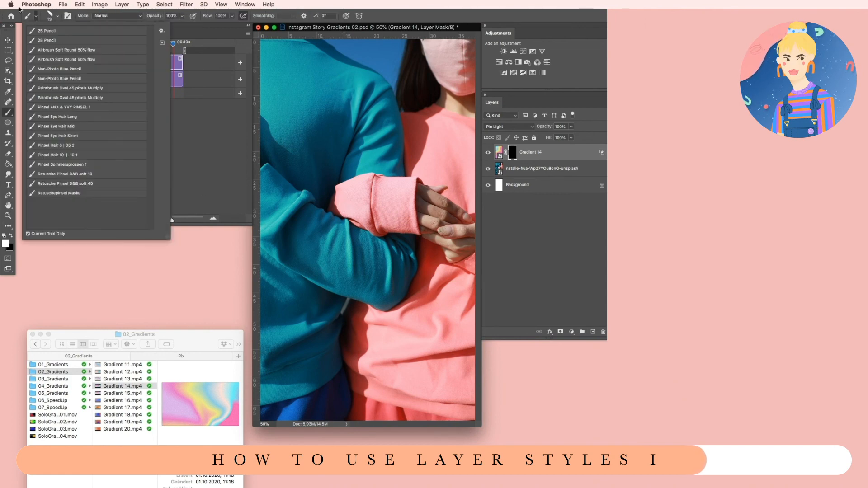
pyautogui.click(36, 18)
pyautogui.rightClick(323, 144)
pyautogui.click(366, 248)
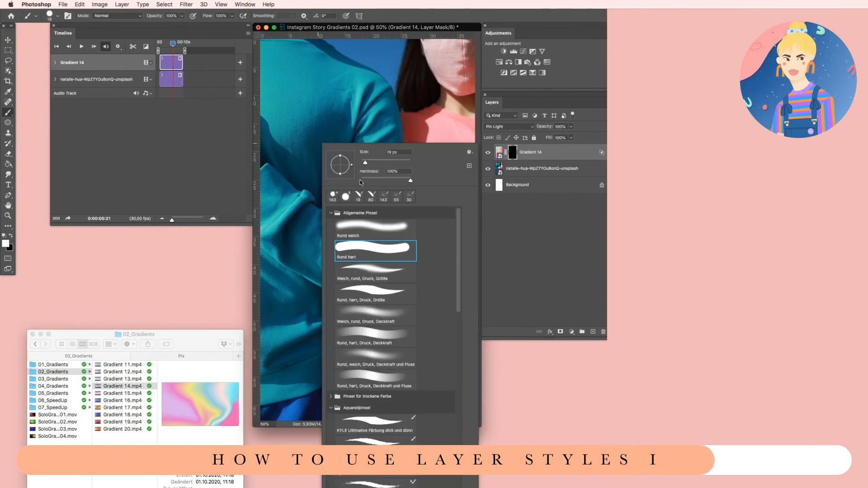
pyautogui.click(565, 214)
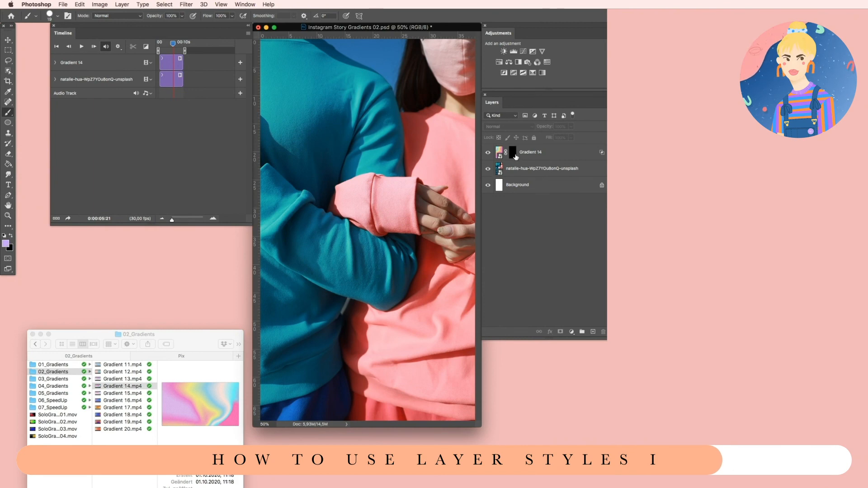
# Paint white on Gradient 14's mask over the pink sleeve cuff with the brush enlarged to about 76 px
pyautogui.click(513, 154)
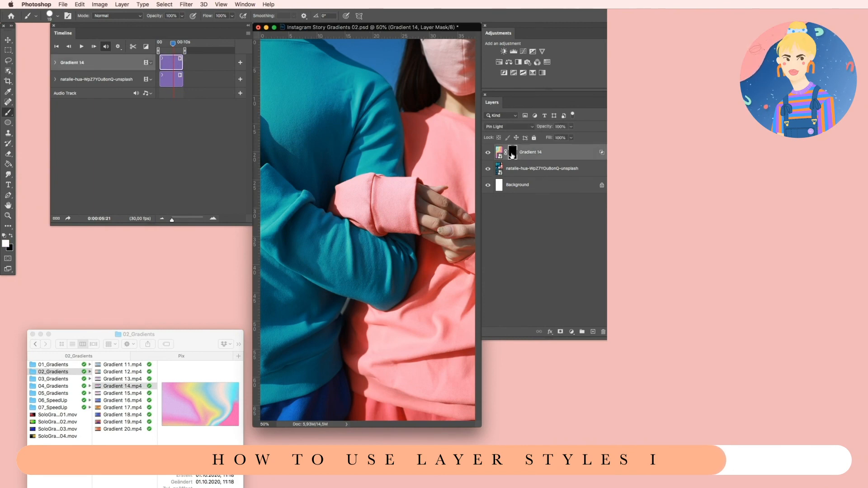
pyautogui.click(6, 244)
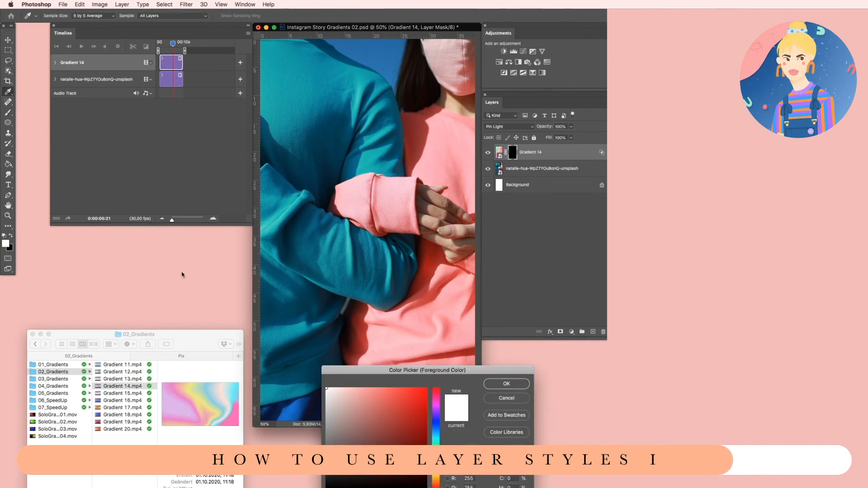
pyautogui.click(507, 384)
pyautogui.press('b')
pyautogui.rightClick(383, 198)
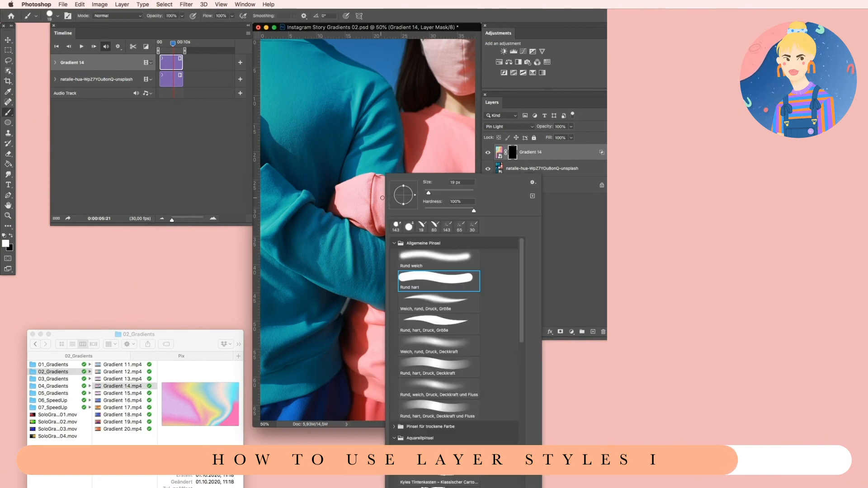
pyautogui.click(442, 193)
pyautogui.moveTo(349, 194)
pyautogui.mouseDown()
pyautogui.moveTo(383, 187)
pyautogui.moveTo(347, 191)
pyautogui.moveTo(398, 184)
pyautogui.mouseUp()
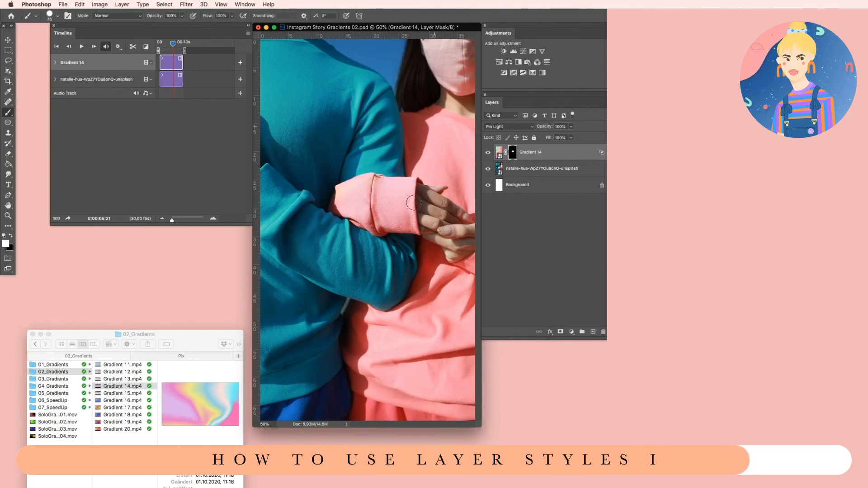
# Paint white on Gradient 14's mask over the pink sweater with a brush of about 236 px, and display the mask to check coverage
pyautogui.keyDown('alt'); pyautogui.click(513, 153); pyautogui.keyUp('alt')
pyautogui.keyDown('alt'); pyautogui.click(513, 153); pyautogui.keyUp('alt')
pyautogui.moveTo(458, 301); pyautogui.dragTo(435, 326)
pyautogui.rightClick(392, 318)
pyautogui.moveTo(458, 193); pyautogui.dragTo(471, 192)
pyautogui.moveTo(391, 364)
pyautogui.mouseDown()
pyautogui.moveTo(418, 383)
pyautogui.moveTo(380, 335)
pyautogui.moveTo(461, 304)
pyautogui.mouseUp()
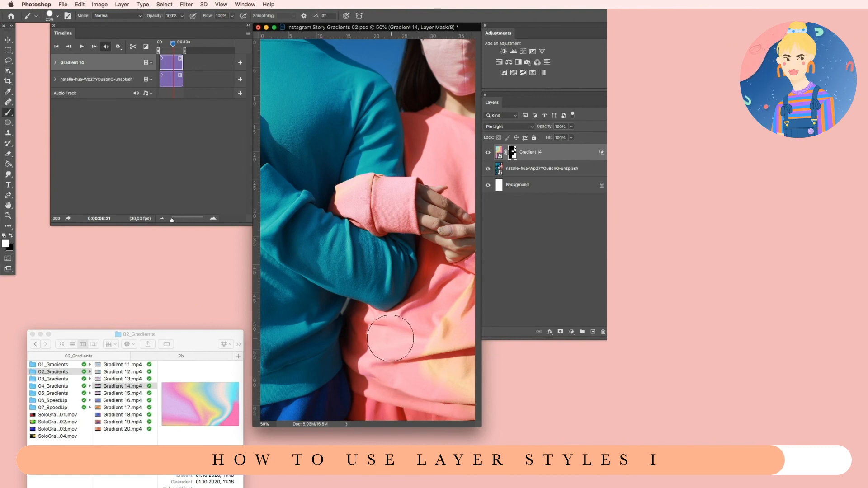
pyautogui.keyDown('alt'); pyautogui.click(514, 154); pyautogui.keyUp('alt')
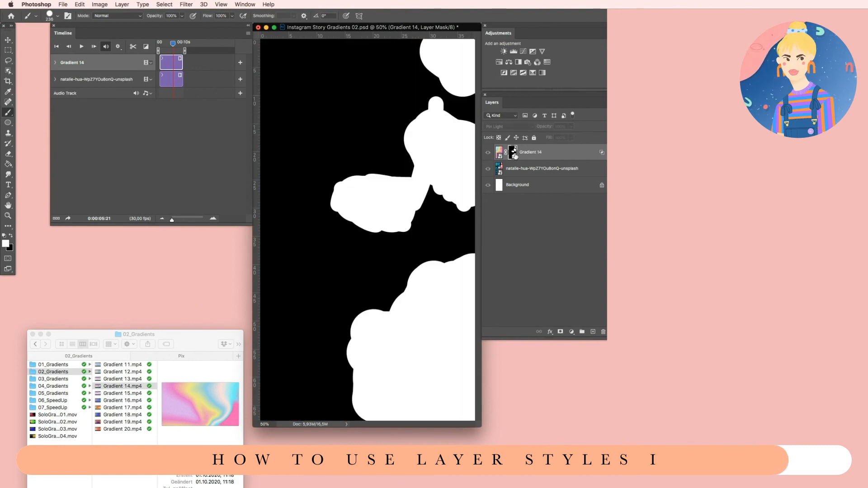
# Return from the mask view to the full image, scrub the timeline to preview the masked gradient, and open the export options
pyautogui.keyDown('alt'); pyautogui.click(514, 155); pyautogui.keyUp('alt')
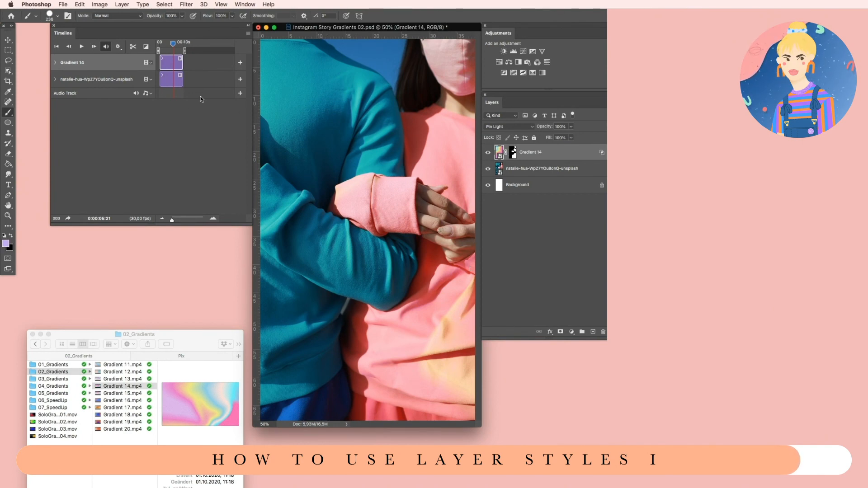
pyautogui.moveTo(175, 45)
pyautogui.mouseDown()
pyautogui.moveTo(158, 48)
pyautogui.moveTo(180, 49)
pyautogui.moveTo(173, 49)
pyautogui.mouseUp()
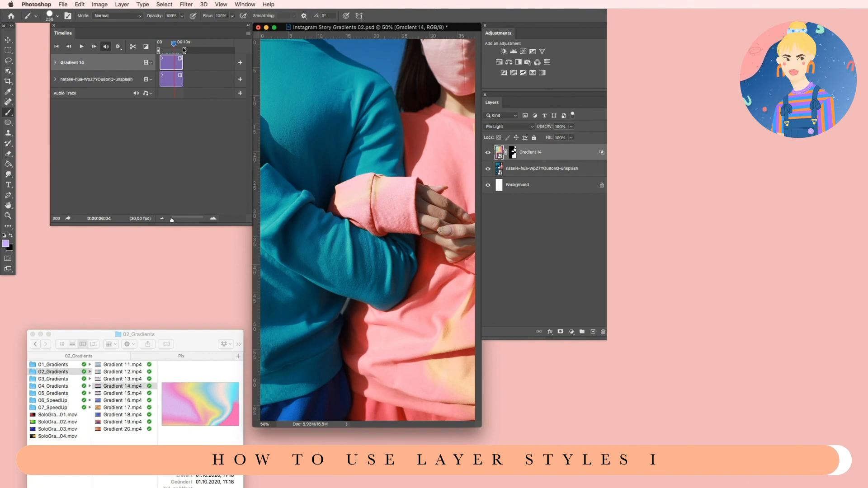
pyautogui.click(69, 4)
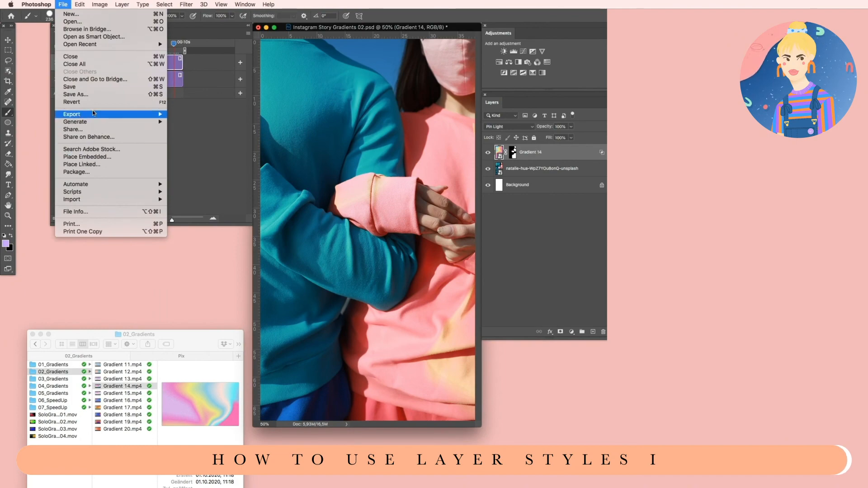
pyautogui.moveTo(98, 115)
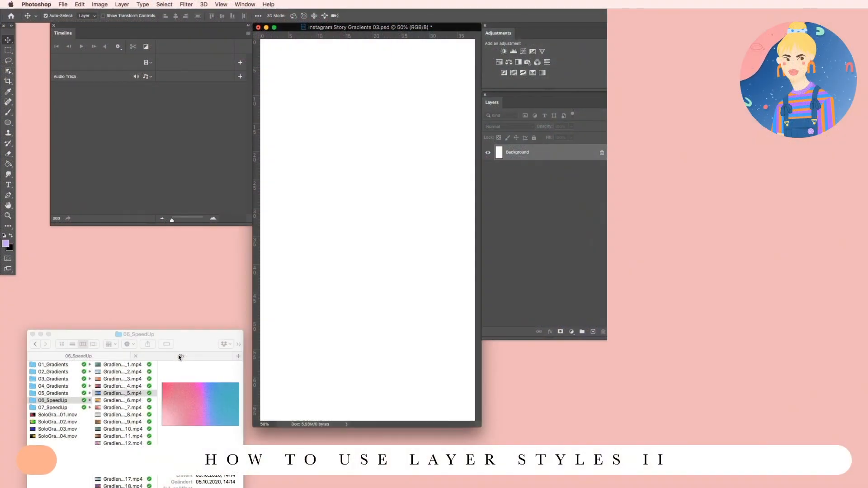
# Place the backlit portrait photo from the Pix folder into Instagram Story Gradients 03 and scale it to about 38% to fill the canvas
pyautogui.click(180, 356)
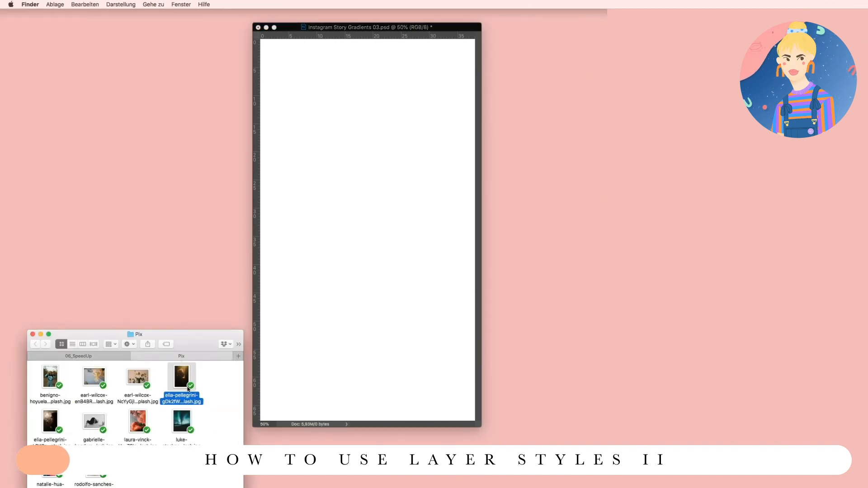
pyautogui.moveTo(183, 379); pyautogui.dragTo(331, 241)
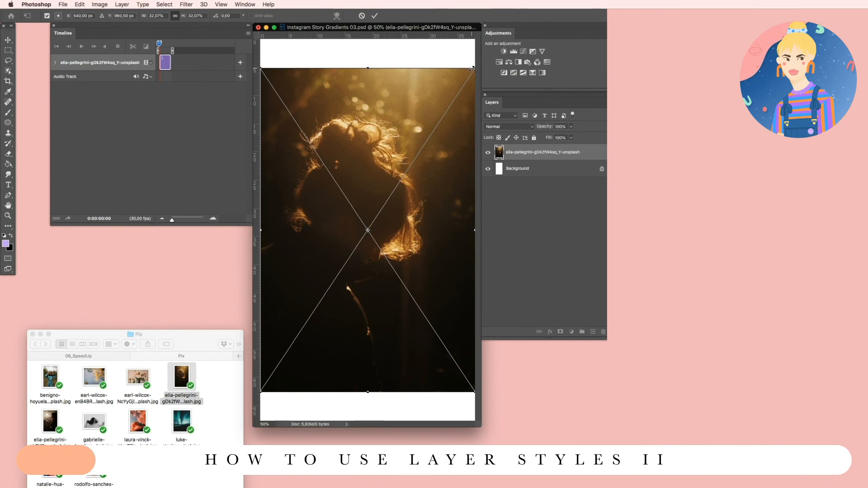
pyautogui.moveTo(475, 68); pyautogui.dragTo(497, 38)
pyautogui.moveTo(260, 393); pyautogui.dragTo(243, 413)
pyautogui.moveTo(325, 385); pyautogui.dragTo(340, 384)
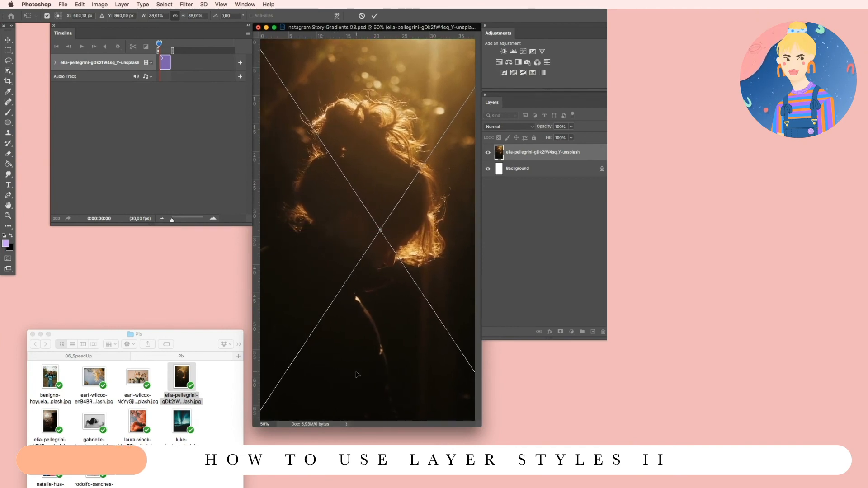
pyautogui.press('Return')
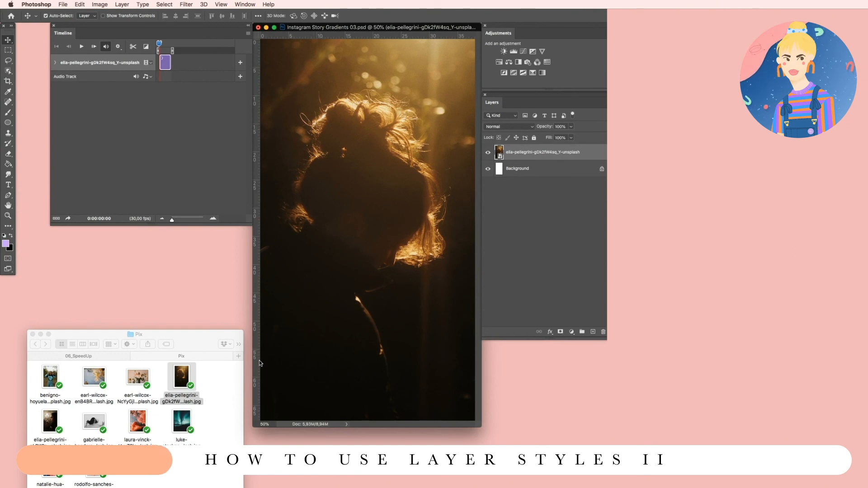
# Place the Gradient_Speedup_5 video from the 06_SpeedUp folder above the photo, rotate it 90°, and scale it to cover the canvas
pyautogui.click(94, 358)
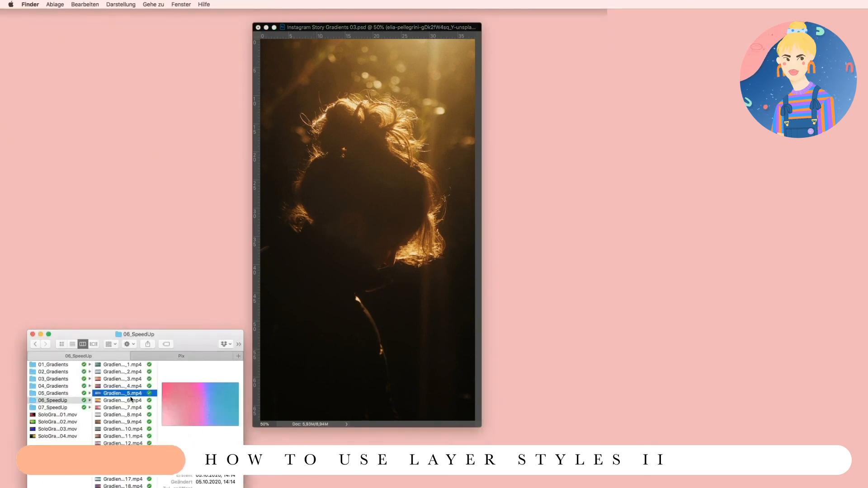
pyautogui.moveTo(127, 393); pyautogui.dragTo(394, 218)
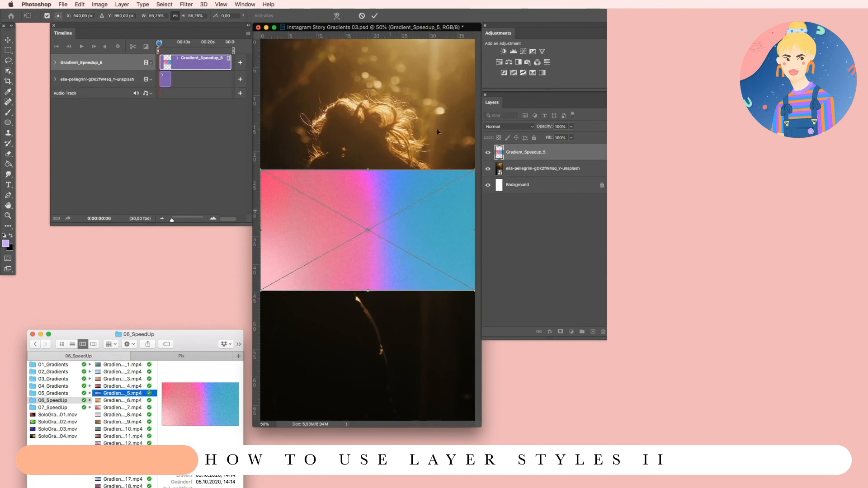
pyautogui.moveTo(437, 131); pyautogui.dragTo(475, 310)
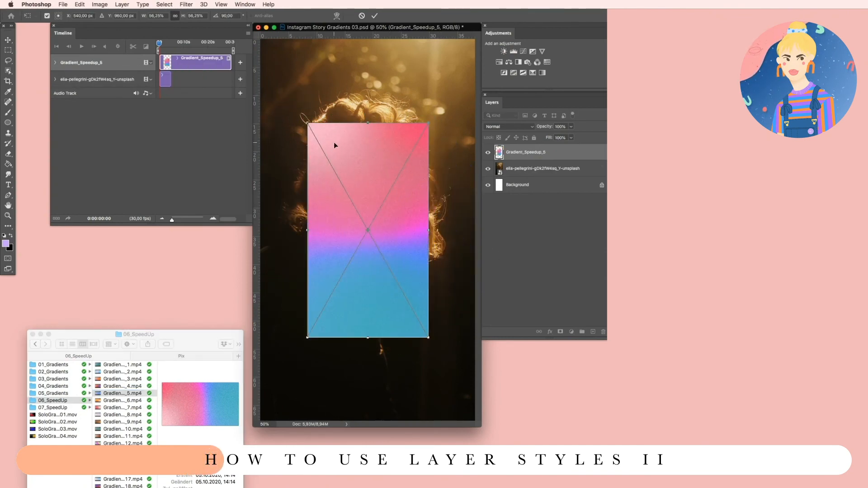
pyautogui.moveTo(304, 119); pyautogui.dragTo(261, 39)
pyautogui.moveTo(428, 337); pyautogui.dragTo(476, 422)
pyautogui.press('Return')
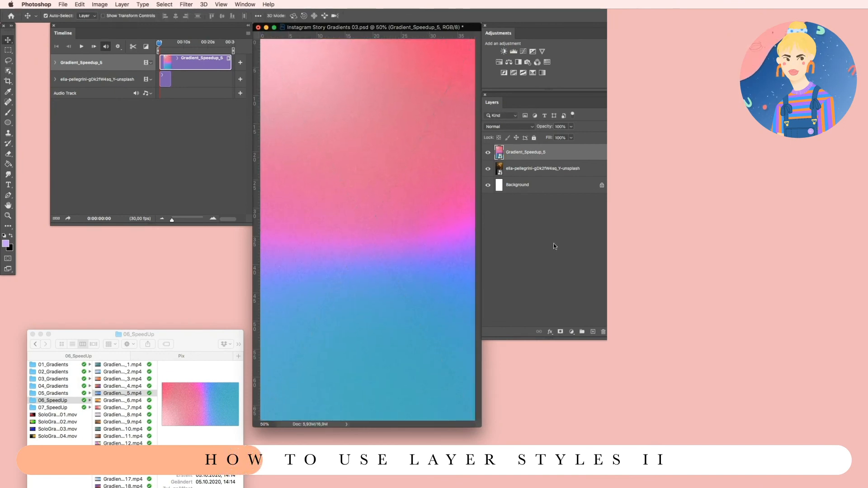
# Extend the photo clip and shorten the Gradient_Speedup_5 clip so both end at about 10 seconds on the timeline
pyautogui.click(169, 80)
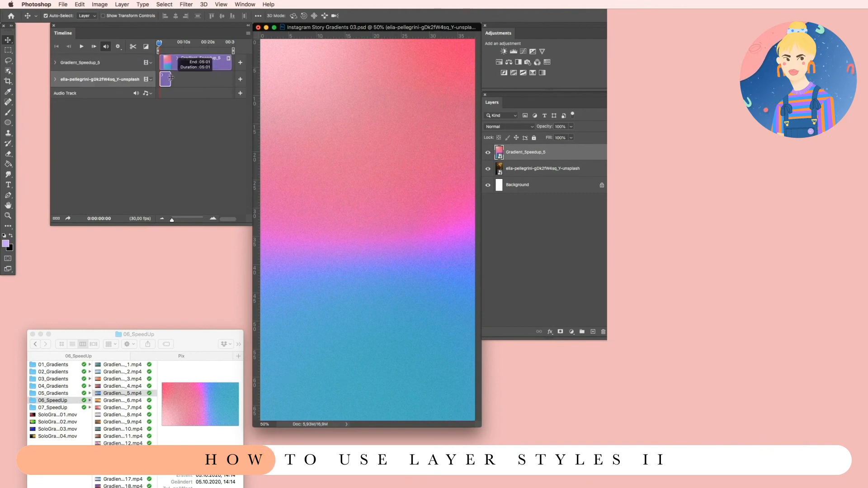
pyautogui.click(186, 44)
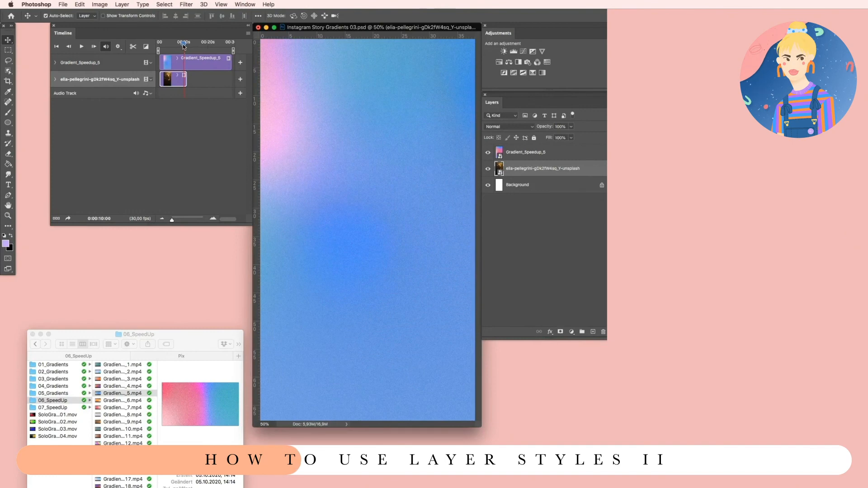
pyautogui.moveTo(184, 45); pyautogui.dragTo(183, 44)
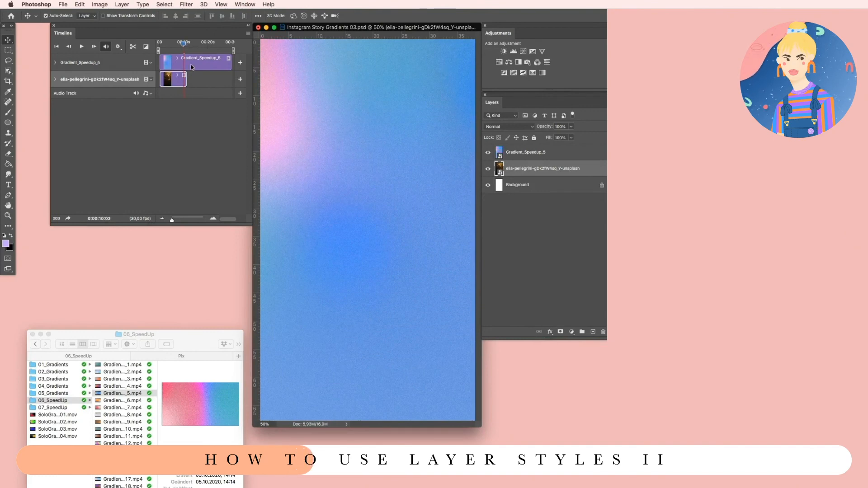
pyautogui.moveTo(186, 78); pyautogui.dragTo(183, 78)
pyautogui.moveTo(233, 51); pyautogui.dragTo(186, 65)
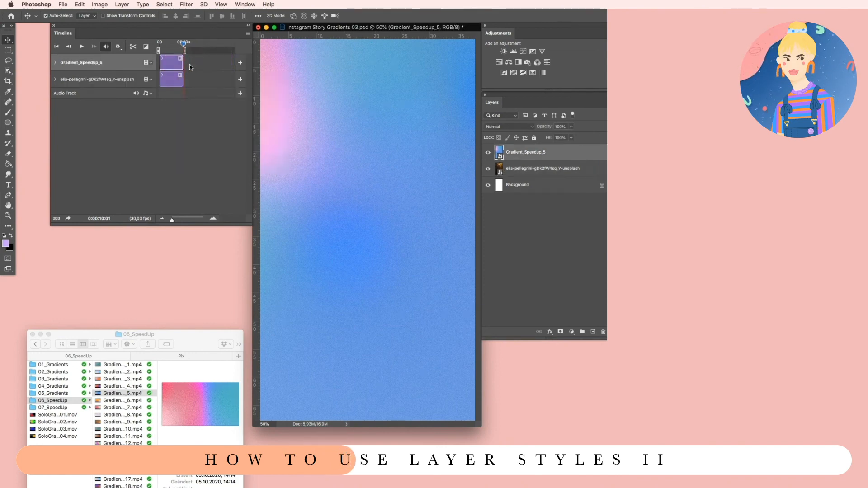
# At frame 0:00:04:10, apply Blend If to Gradient_Speedup_5 with the Underlying Layer's dark range split at 32 / 150
pyautogui.click(168, 44)
pyautogui.moveTo(168, 47); pyautogui.dragTo(169, 47)
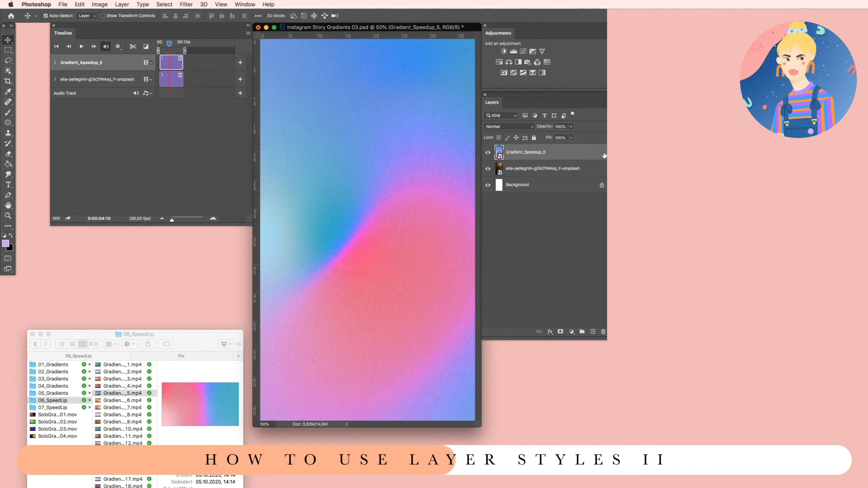
pyautogui.doubleClick(605, 153)
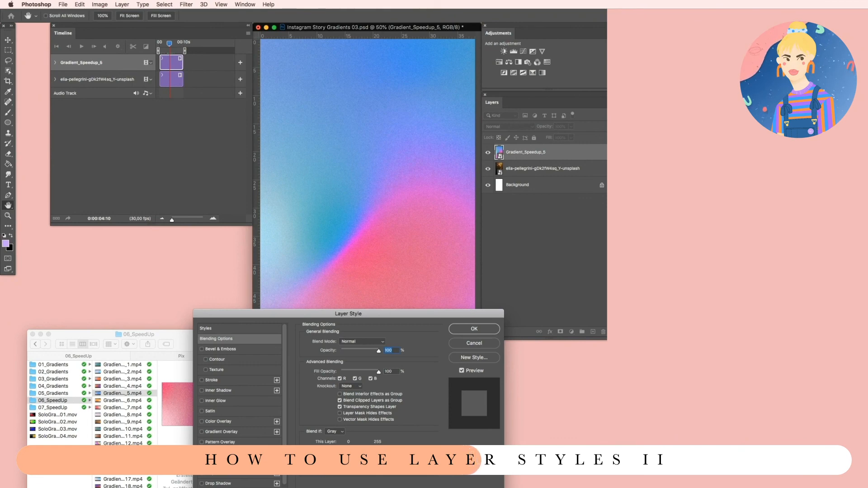
pyautogui.moveTo(343, 317); pyautogui.dragTo(189, 273)
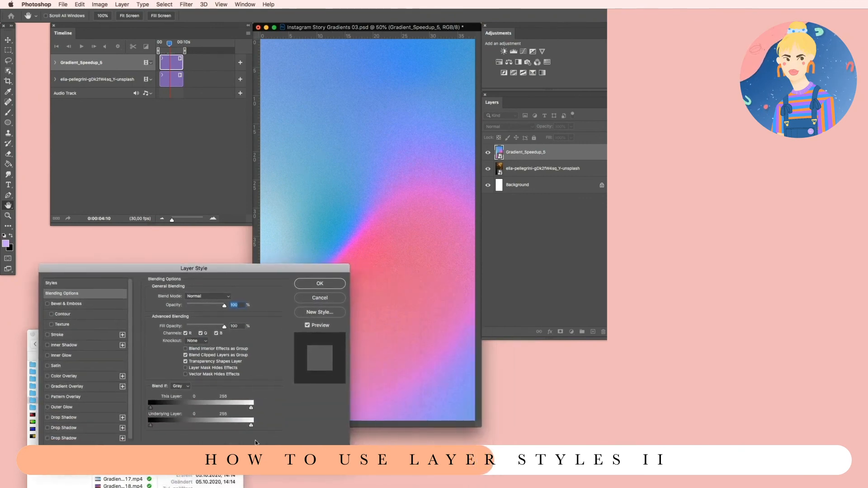
pyautogui.moveTo(251, 426)
pyautogui.mouseDown()
pyautogui.moveTo(192, 425)
pyautogui.moveTo(253, 425)
pyautogui.mouseUp()
pyautogui.moveTo(148, 426); pyautogui.dragTo(207, 427)
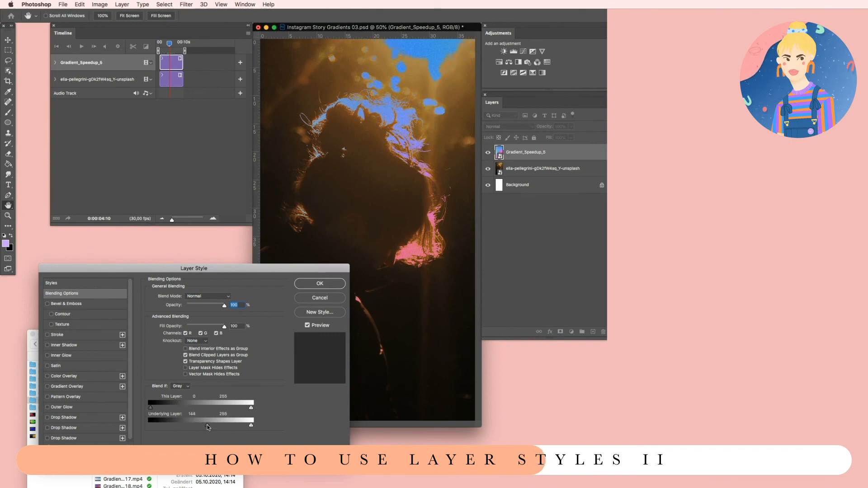
pyautogui.press('alt')
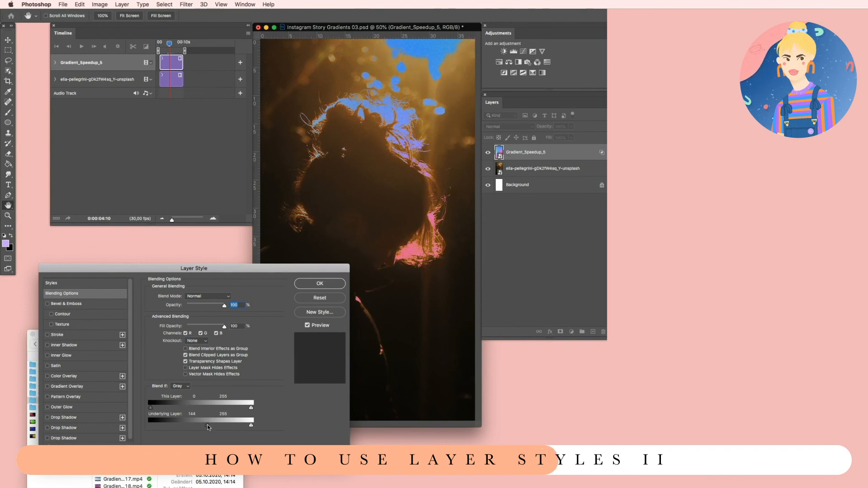
pyautogui.moveTo(208, 427); pyautogui.dragTo(167, 428)
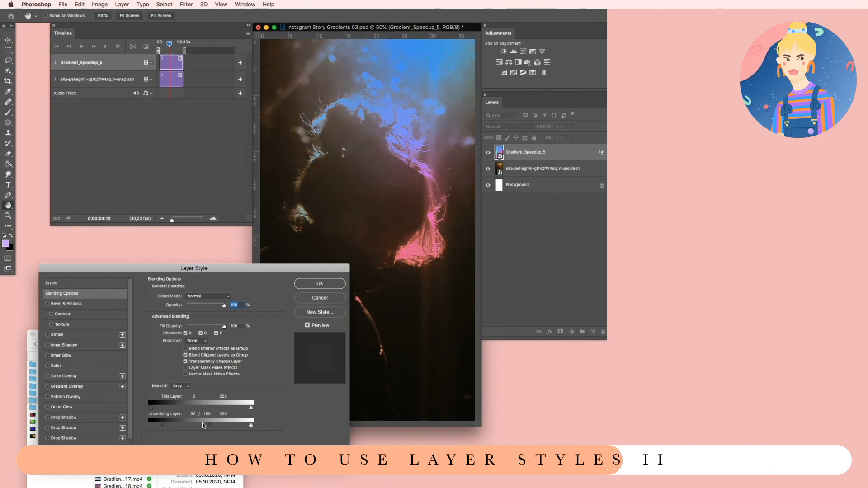
pyautogui.click(339, 284)
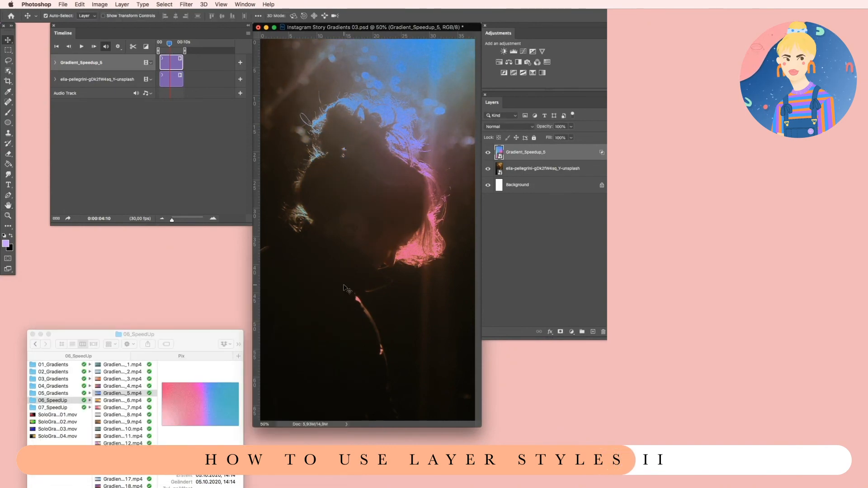
# Set Gradient_Speedup_5's blend mode to Color and scrub the timeline to preview the result
pyautogui.click(514, 126)
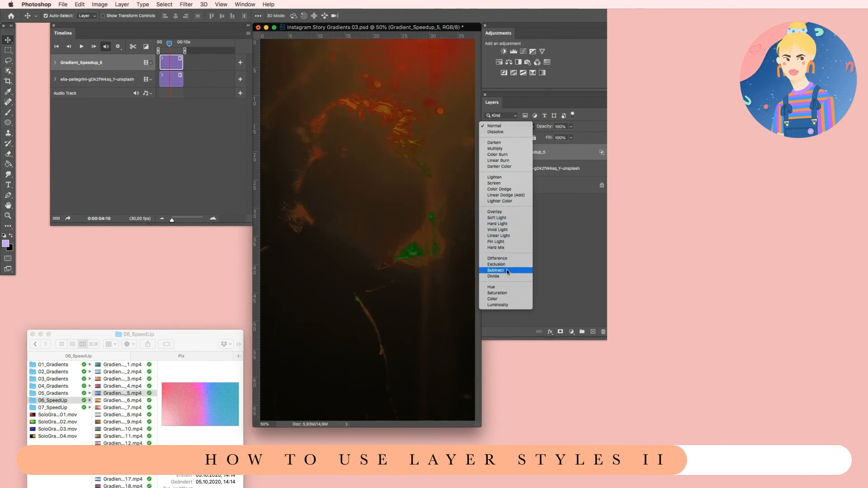
pyautogui.click(502, 300)
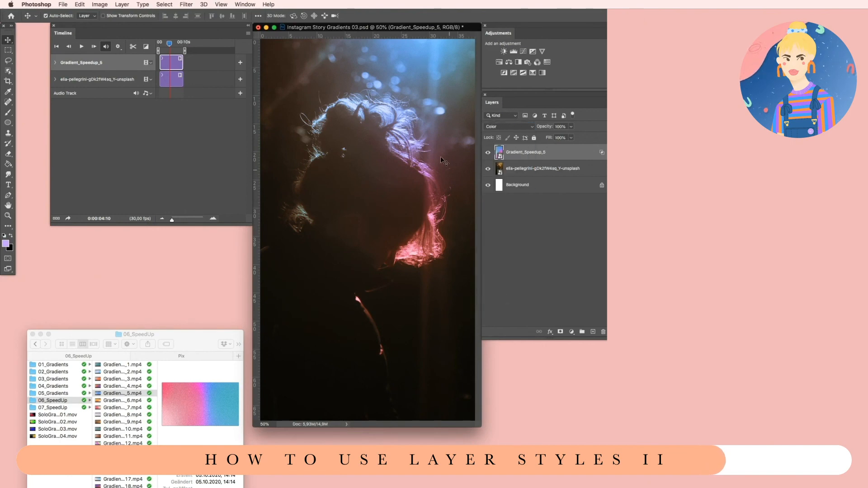
pyautogui.click(159, 43)
pyautogui.moveTo(165, 44)
pyautogui.mouseDown()
pyautogui.moveTo(181, 43)
pyautogui.moveTo(165, 44)
pyautogui.mouseUp()
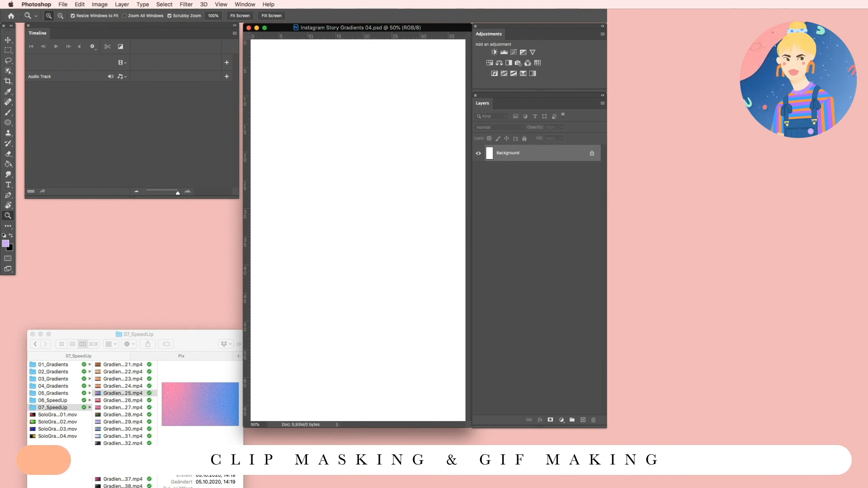
# Place the round purple logo in Instagram Story Gradients 04 and scale it to nearly the full canvas width, centred on the canvas
pyautogui.press('super+Tab')
pyautogui.moveTo(384, 189); pyautogui.dragTo(458, 129)
pyautogui.moveTo(332, 256); pyautogui.dragTo(273, 323)
pyautogui.moveTo(382, 250); pyautogui.dragTo(363, 272)
pyautogui.press('Escape')
pyautogui.press('z')
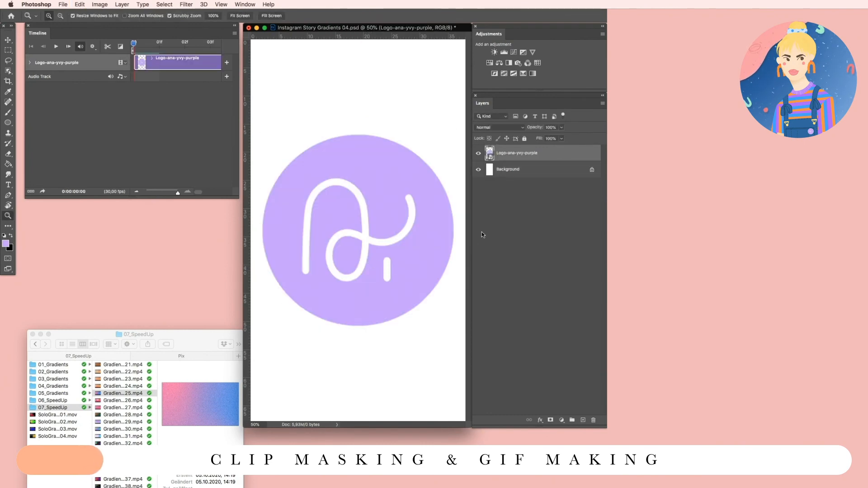
# Delete the white Background layer and compress the timeline scale to show the logo's whole clip
pyautogui.click(565, 173)
pyautogui.press('BackSpace')
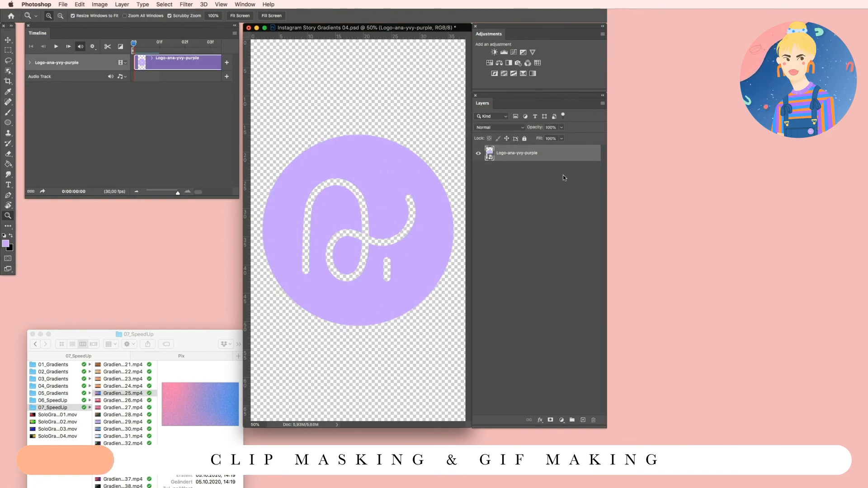
pyautogui.moveTo(178, 193); pyautogui.dragTo(151, 195)
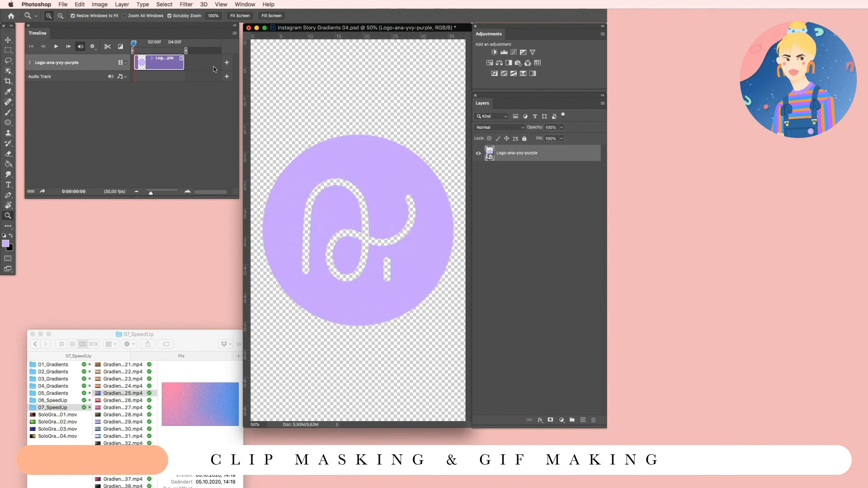
# Trim the transparent pixels from all four sides of the canvas and fit the document window around the square logo
pyautogui.click(91, 5)
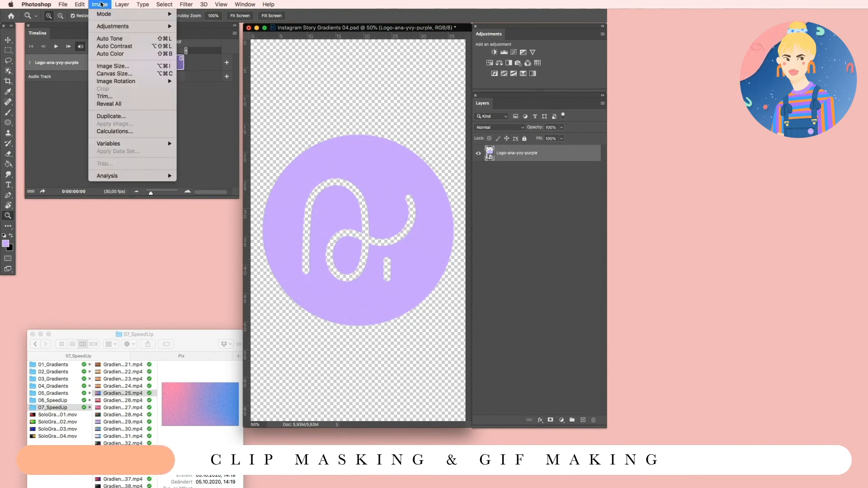
pyautogui.click(118, 100)
pyautogui.moveTo(518, 226); pyautogui.dragTo(400, 287)
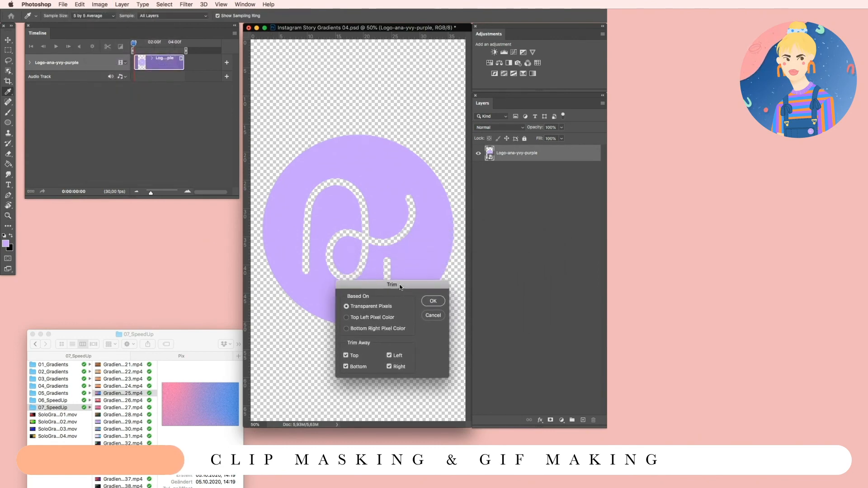
pyautogui.click(433, 301)
pyautogui.press('z')
pyautogui.moveTo(446, 238); pyautogui.dragTo(468, 359)
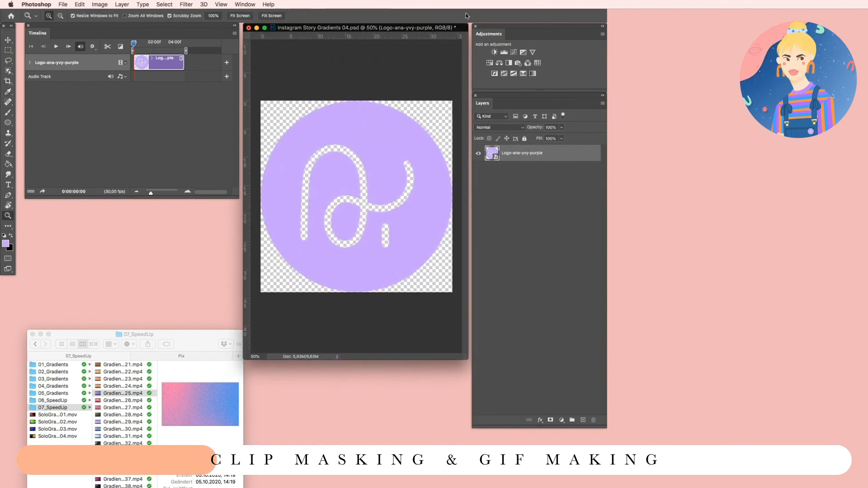
pyautogui.moveTo(471, 25); pyautogui.dragTo(473, 25)
pyautogui.moveTo(331, 29); pyautogui.dragTo(328, 28)
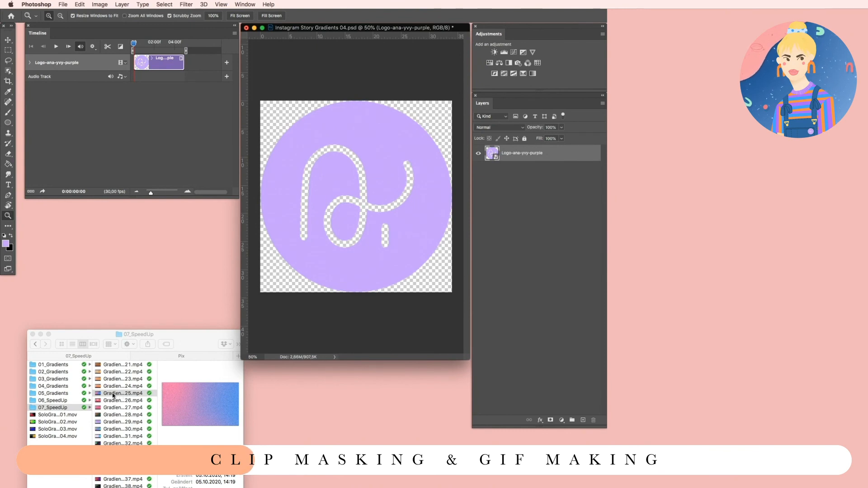
# Place the Gradient_Speedup_25 video above the logo layer and scale it to cover the whole canvas
pyautogui.moveTo(117, 394); pyautogui.dragTo(367, 206)
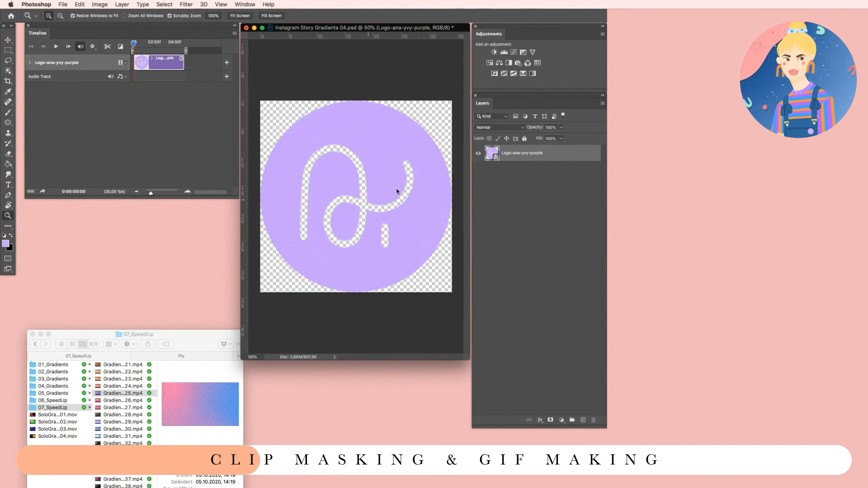
pyautogui.moveTo(452, 142); pyautogui.dragTo(557, 83)
pyautogui.moveTo(261, 250); pyautogui.dragTo(218, 304)
pyautogui.moveTo(357, 226); pyautogui.dragTo(360, 242)
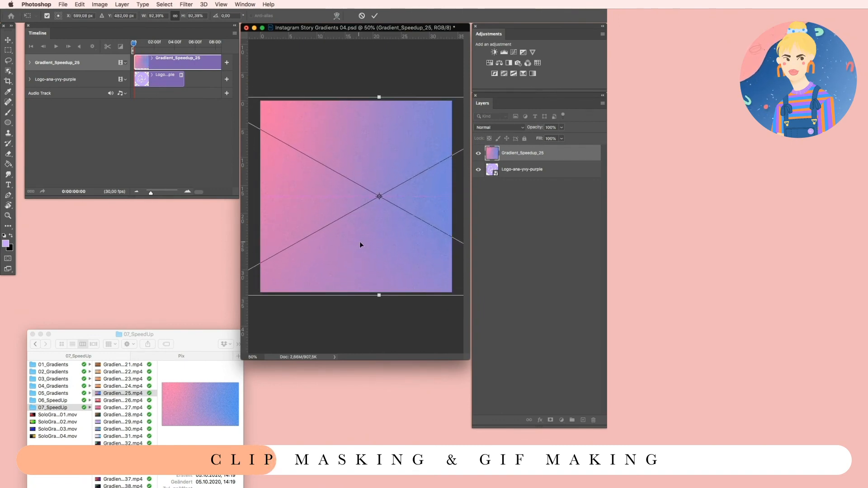
pyautogui.press('Return')
pyautogui.press('z')
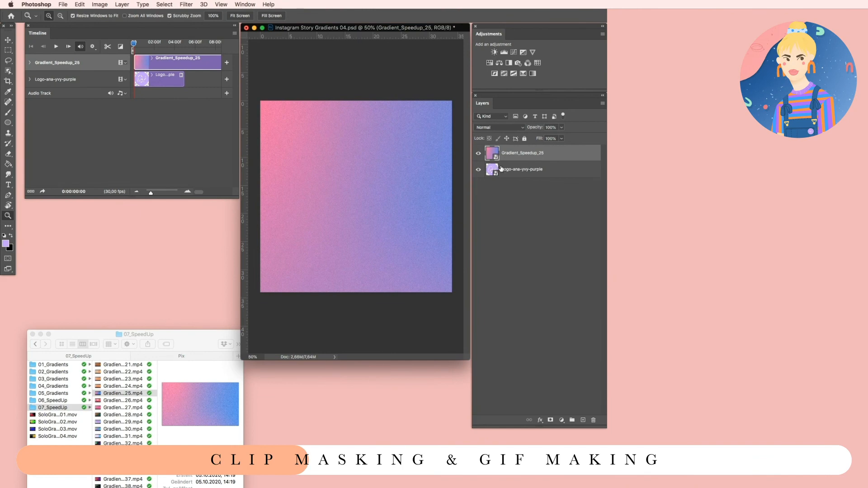
# Clip the Gradient_Speedup_25 layer to the logo layer below and scrub the timeline to preview the masked gradient
pyautogui.press('alt')
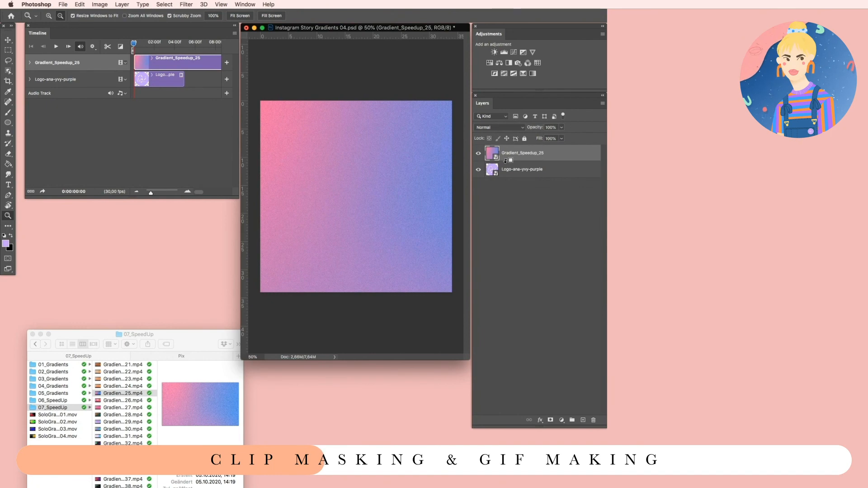
pyautogui.keyDown('alt'); pyautogui.click(503, 159); pyautogui.keyUp('alt')
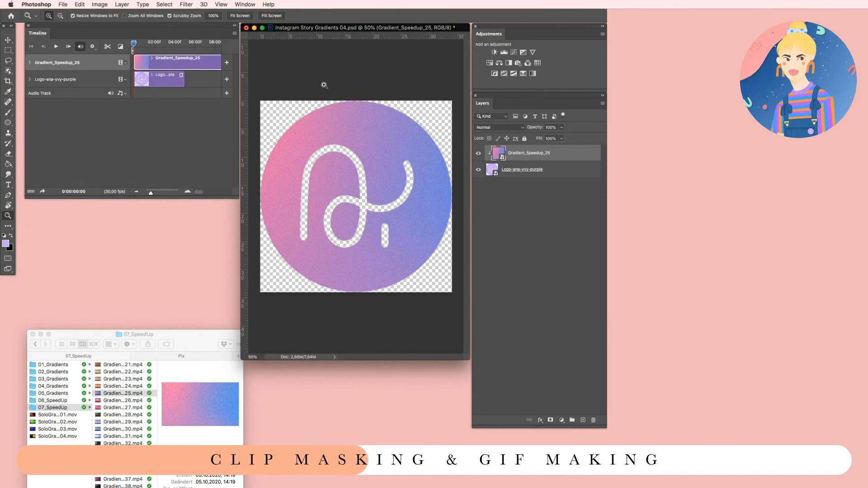
pyautogui.moveTo(135, 43)
pyautogui.mouseDown()
pyautogui.moveTo(159, 43)
pyautogui.moveTo(140, 45)
pyautogui.mouseUp()
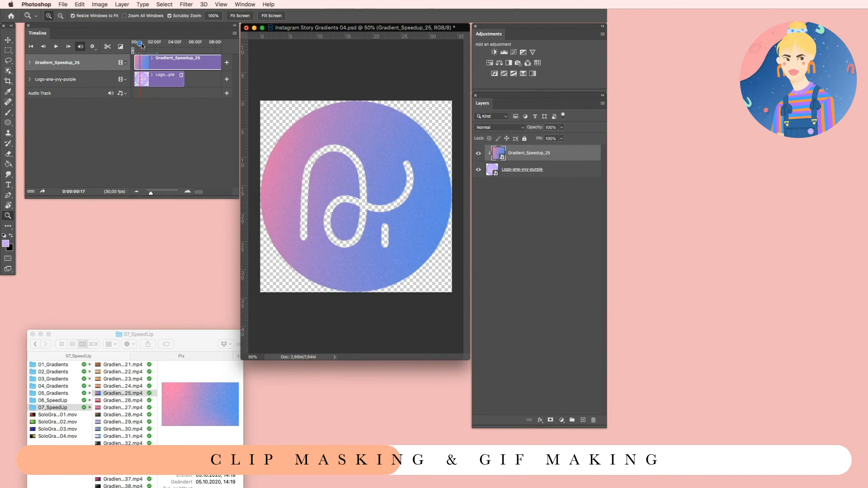
pyautogui.moveTo(140, 46); pyautogui.dragTo(173, 47)
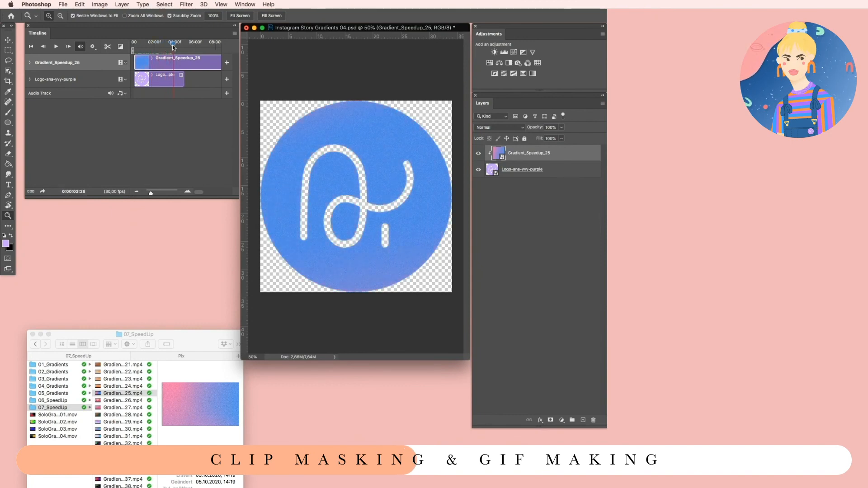
# Trim the logo clip's end to about 4 seconds and shorten the timeline's work area to the end of that clip
pyautogui.moveTo(173, 44); pyautogui.dragTo(174, 43)
pyautogui.moveTo(183, 82); pyautogui.dragTo(174, 79)
pyautogui.hscroll(3, 189, 71)
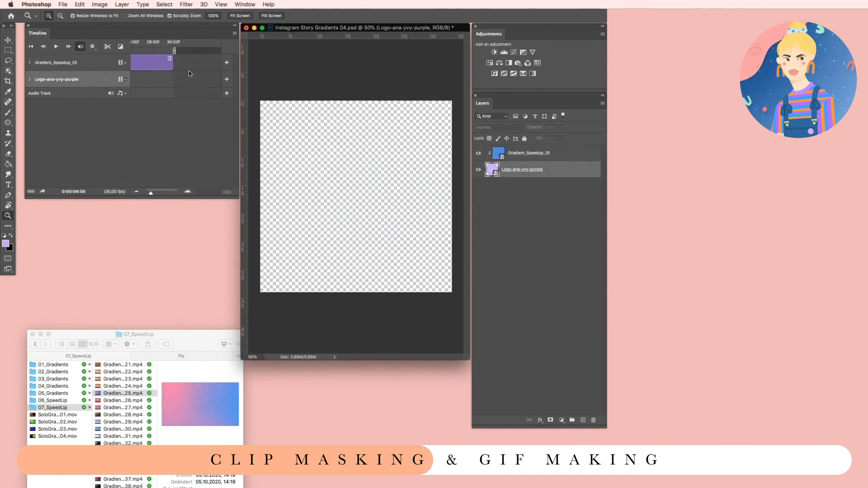
pyautogui.moveTo(151, 193); pyautogui.dragTo(145, 193)
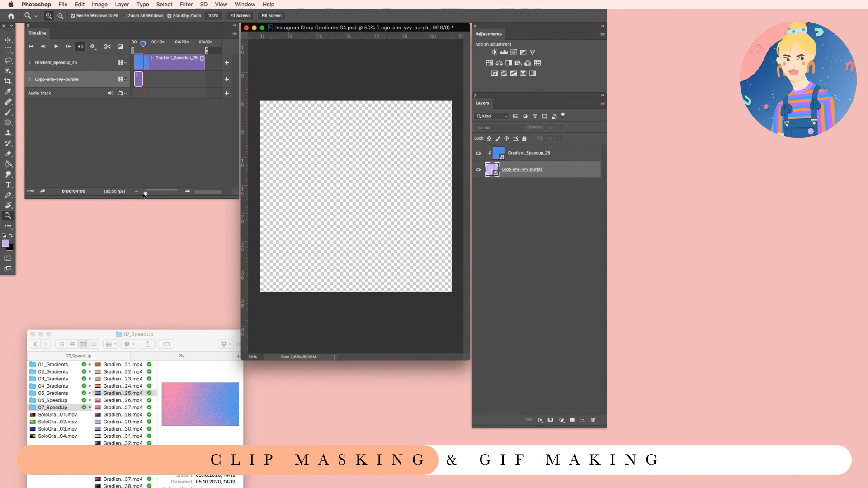
pyautogui.moveTo(206, 50); pyautogui.dragTo(145, 50)
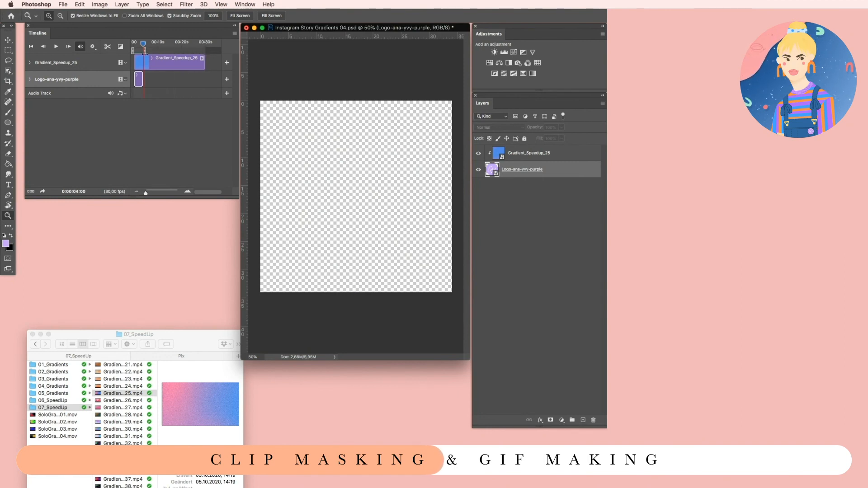
pyautogui.moveTo(145, 193); pyautogui.dragTo(153, 194)
pyautogui.hscroll(-3, 168, 84)
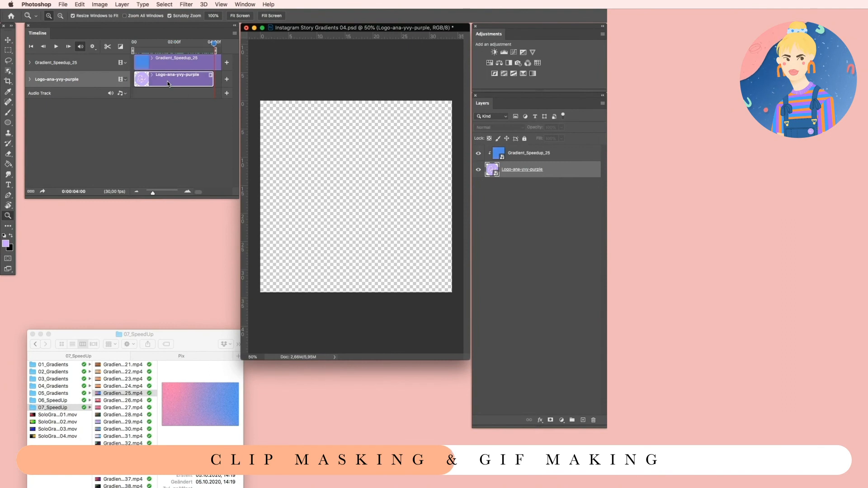
pyautogui.click(211, 44)
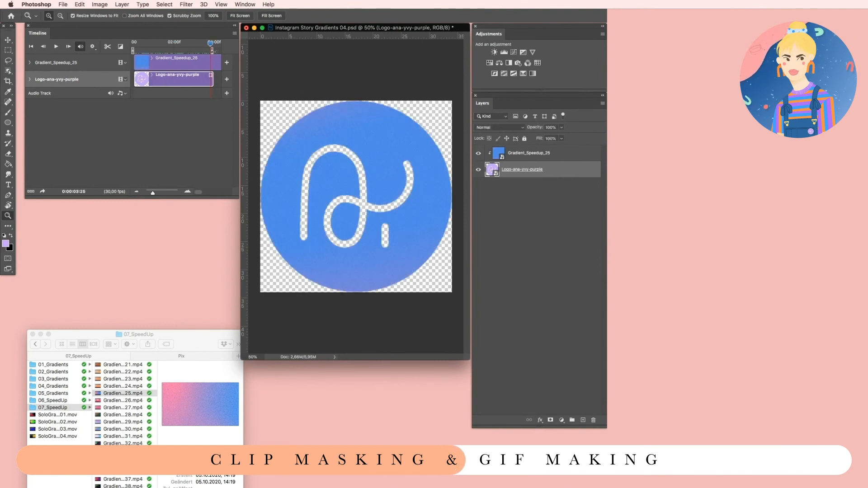
pyautogui.moveTo(211, 45); pyautogui.dragTo(180, 49)
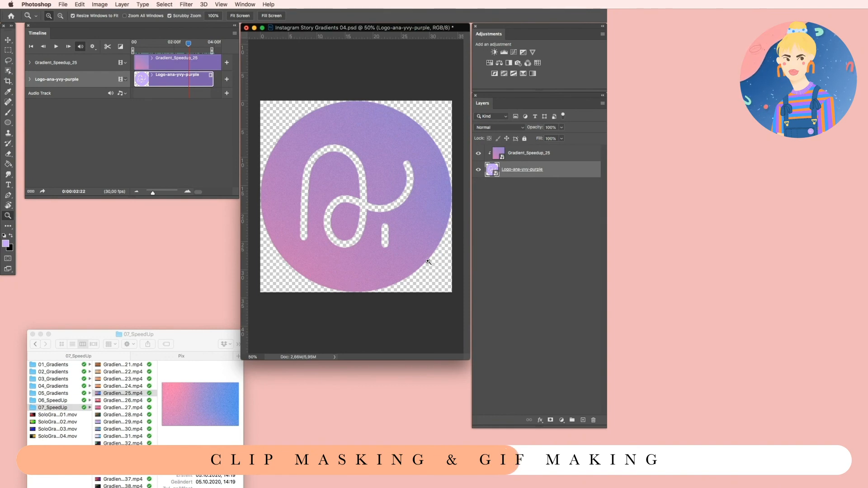
# Start a Save for Web (Legacy) export of the animated logo and choose GIF as the file format
pyautogui.click(62, 4)
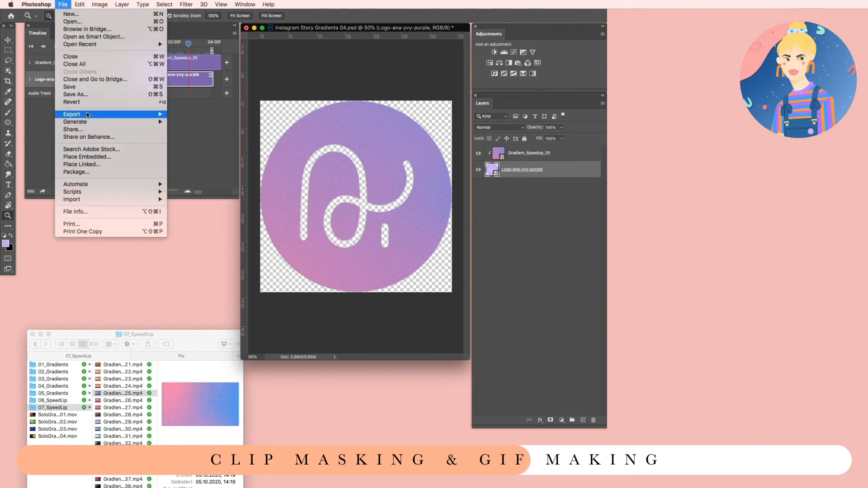
pyautogui.moveTo(96, 115)
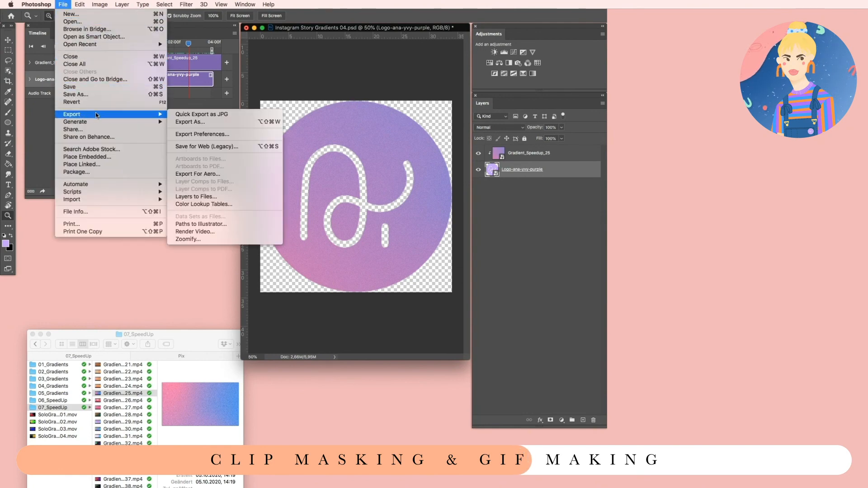
pyautogui.click(246, 146)
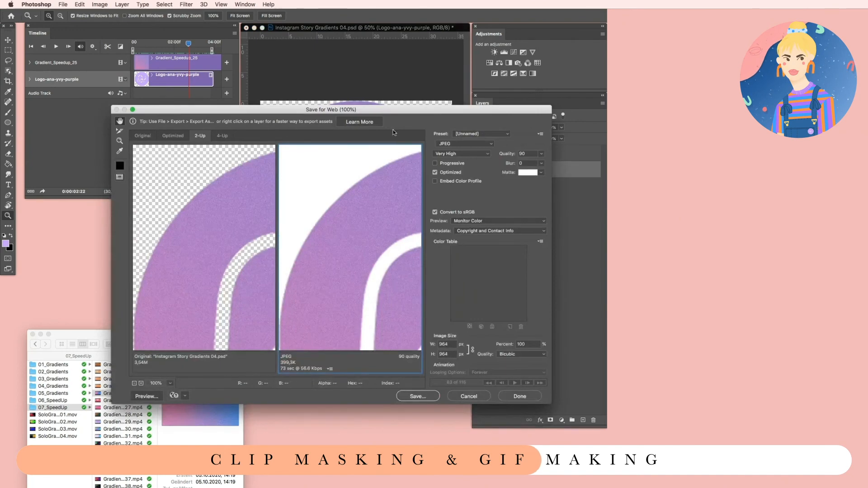
pyautogui.click(465, 144)
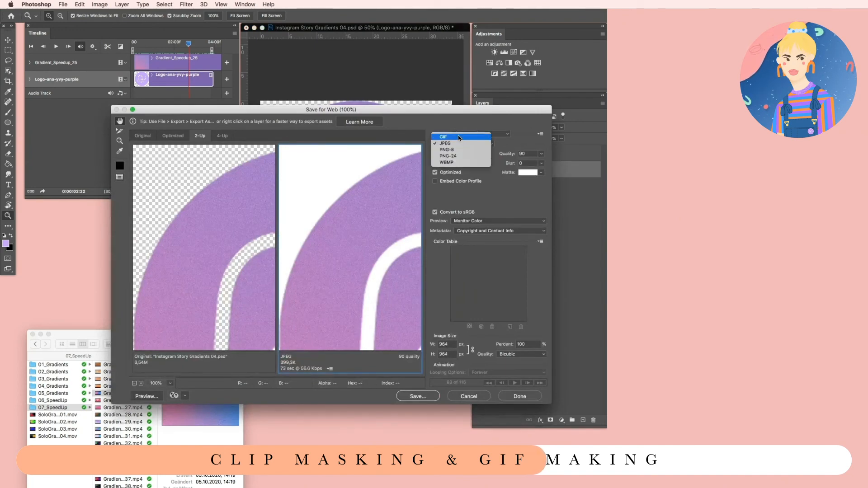
pyautogui.click(457, 136)
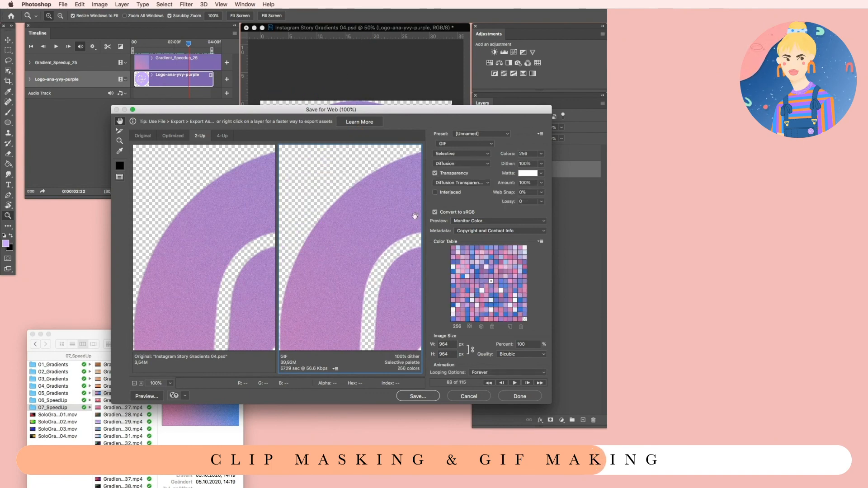
# Set the GIF's image size to 400 × 400 px and fit the whole logo in the export preview
pyautogui.doubleClick(450, 345)
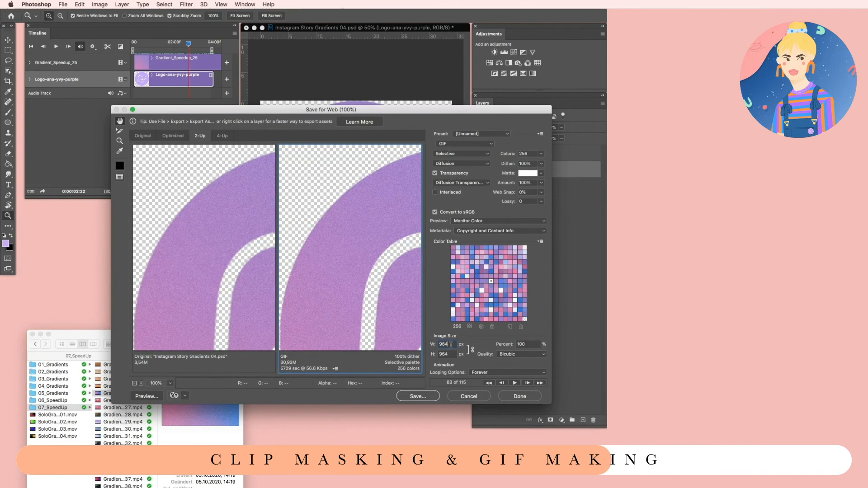
pyautogui.doubleClick(454, 344)
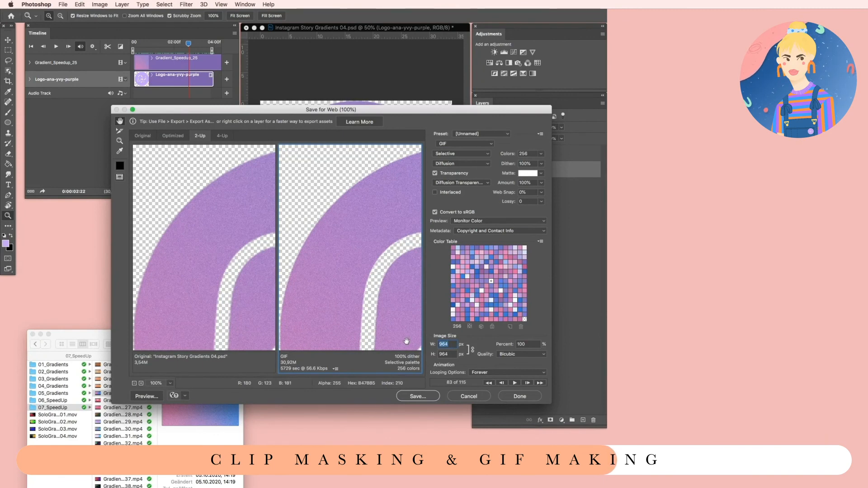
pyautogui.write('400')
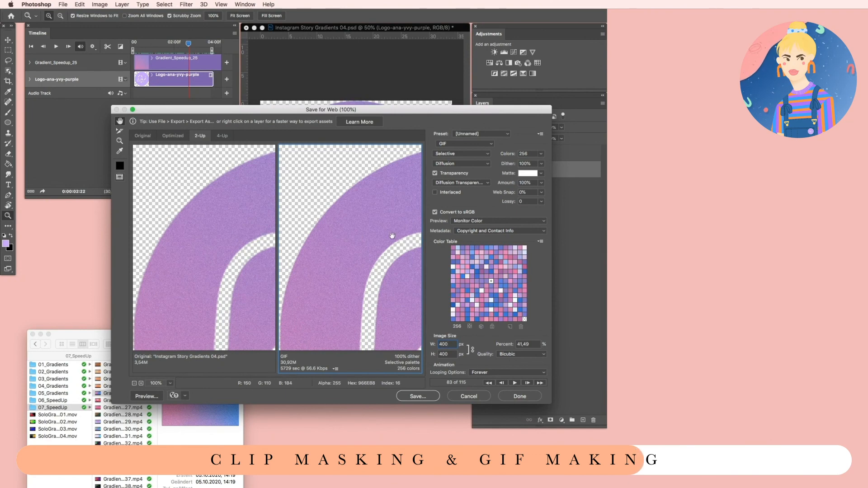
pyautogui.scroll(-5, 392, 236)
pyautogui.scroll(5, 392, 236)
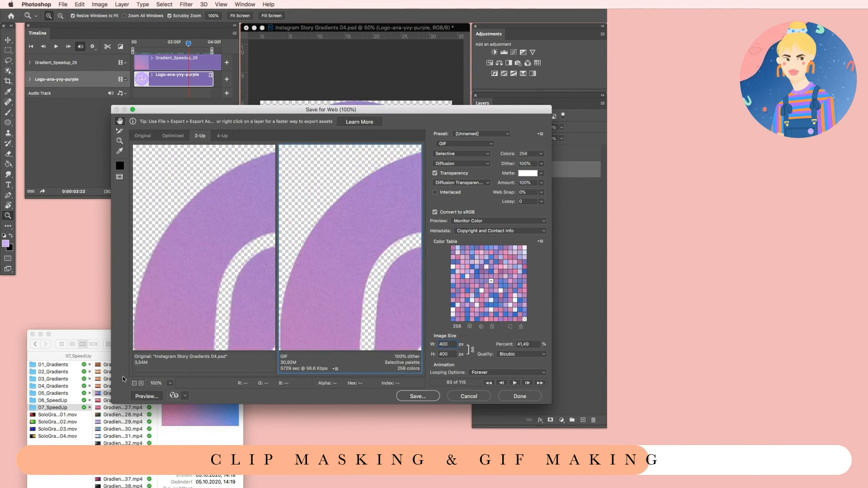
pyautogui.click(134, 384)
pyautogui.click(134, 383)
pyautogui.click(134, 384)
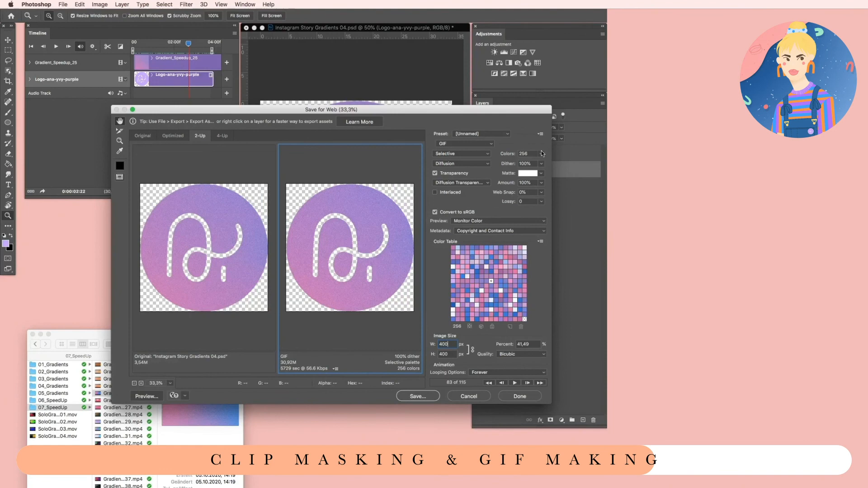
# Reduce the GIF palette to 128 colours and play the animation in the export preview at 100%
pyautogui.click(544, 154)
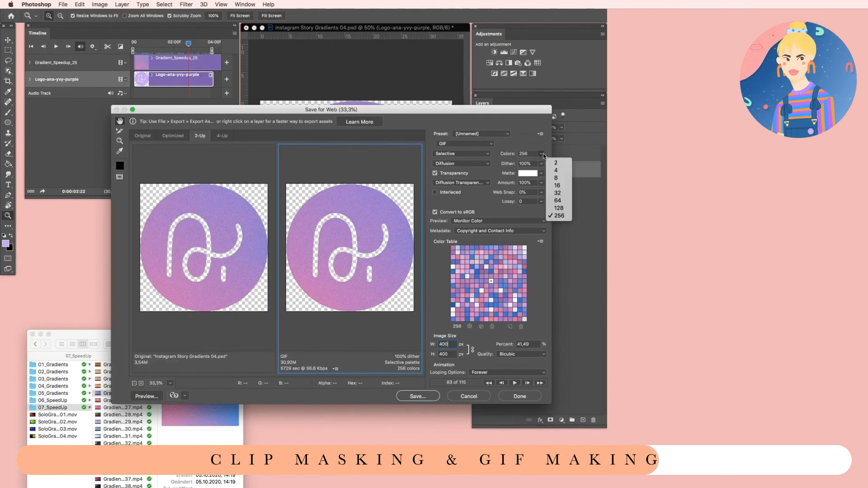
pyautogui.click(565, 208)
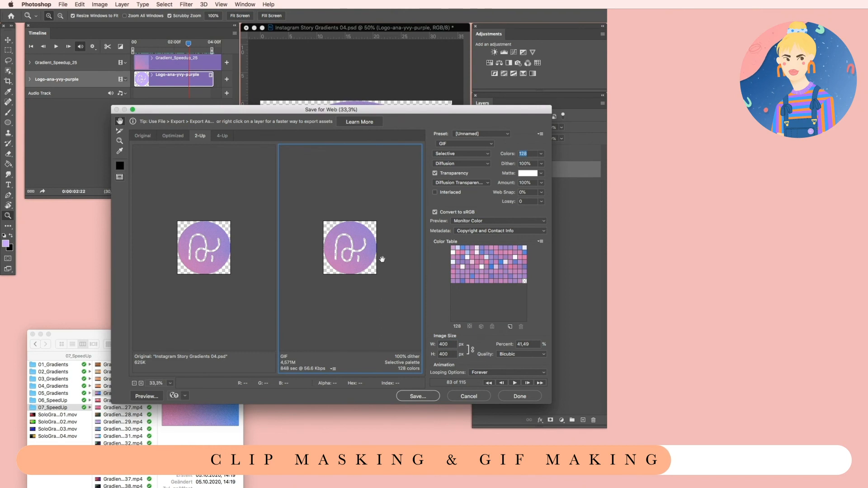
pyautogui.click(141, 383)
pyautogui.click(141, 383)
pyautogui.click(141, 384)
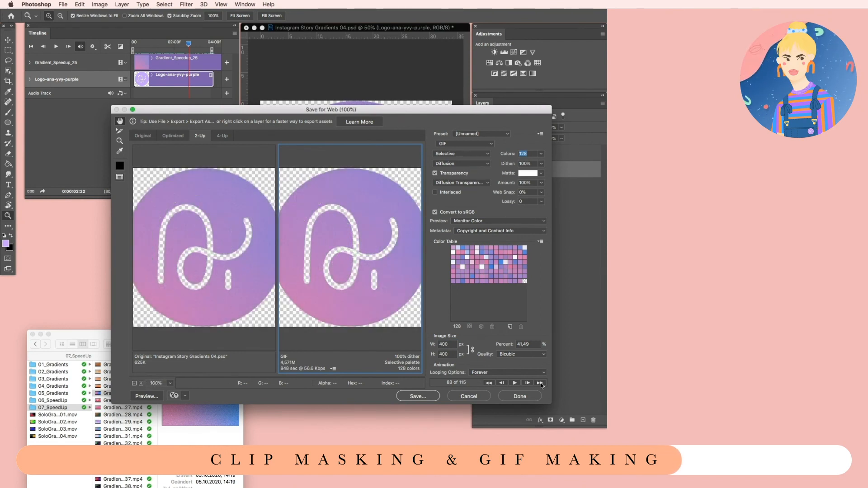
pyautogui.click(541, 383)
pyautogui.click(502, 384)
pyautogui.click(514, 383)
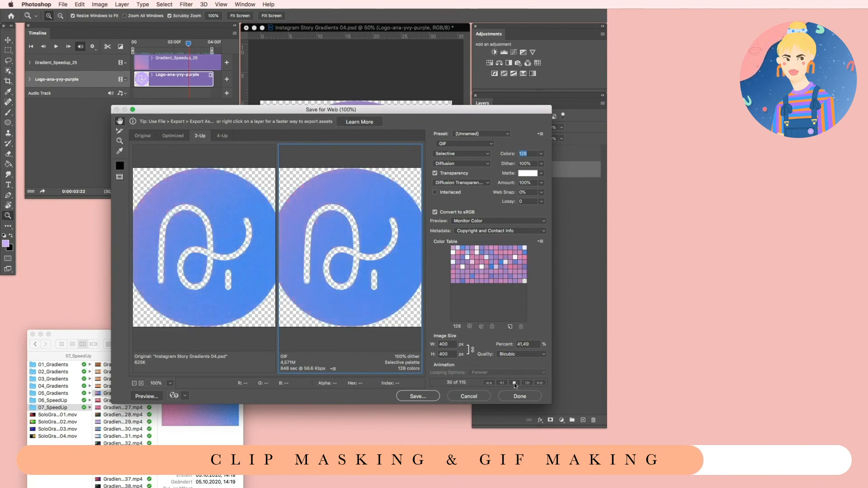
pyautogui.click(515, 383)
# Reduce the GIF palette to 32 colours and play the animation in the export preview
pyautogui.click(542, 154)
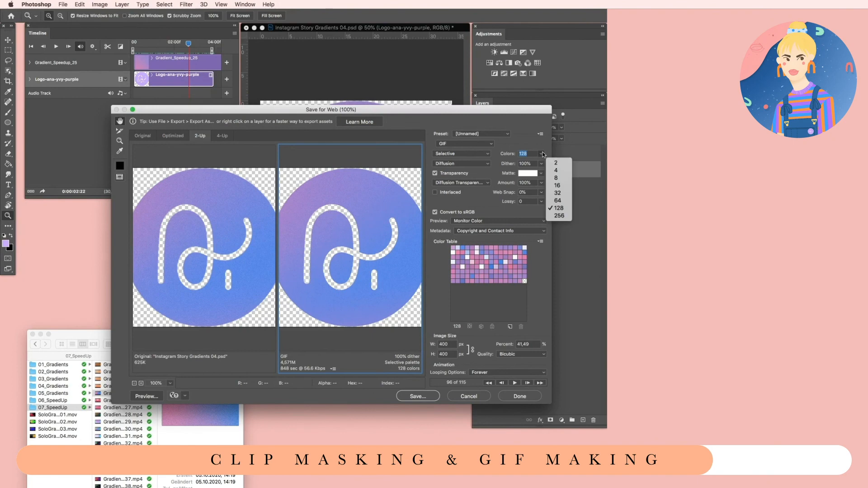
pyautogui.click(558, 193)
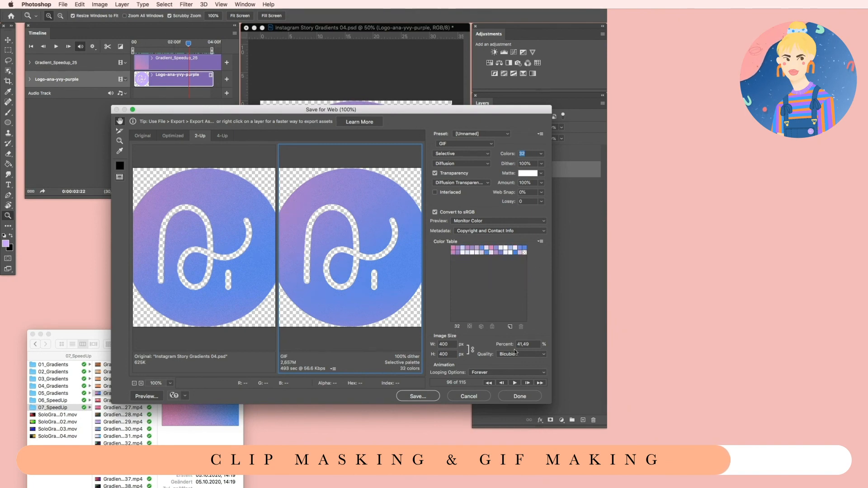
pyautogui.click(515, 383)
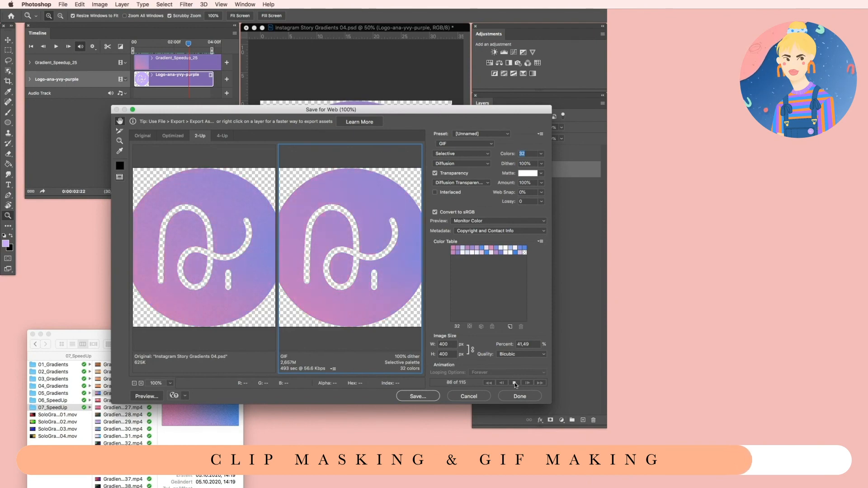
pyautogui.click(515, 383)
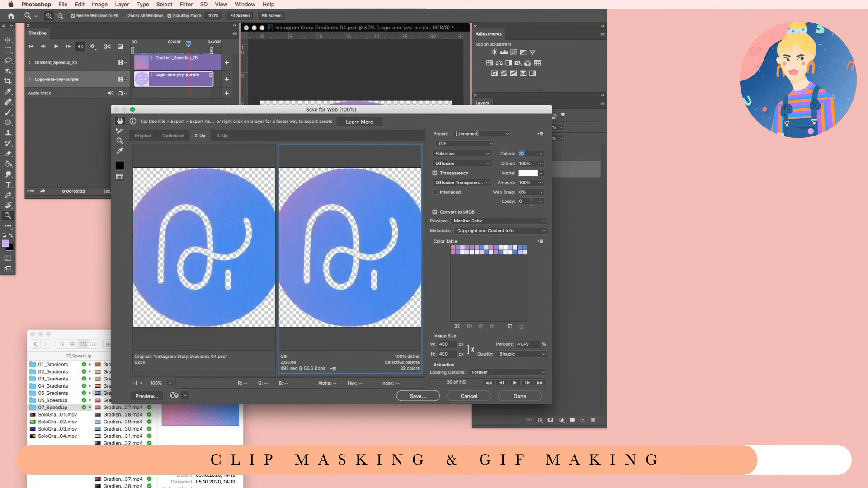
# Try the GIF palette with 8 colours, adjust the colour count, and save the file as Instagram-Story-Gradients-04.gif
pyautogui.click(543, 155)
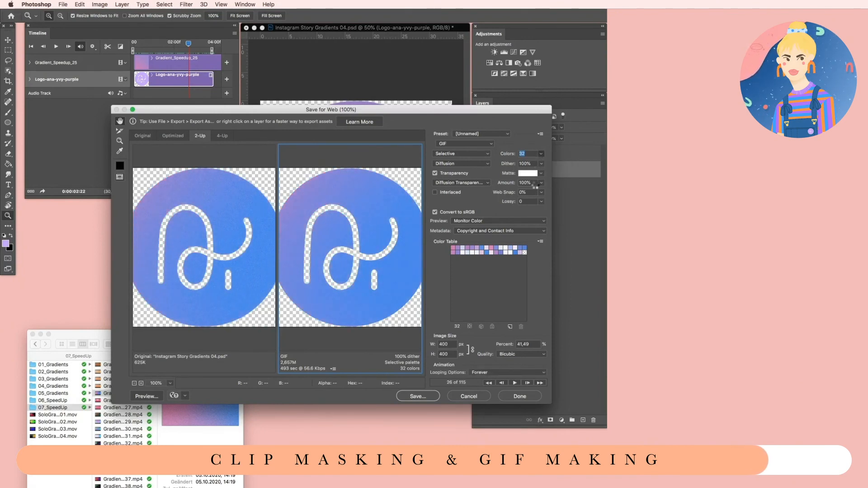
pyautogui.write('8')
pyautogui.press('Return')
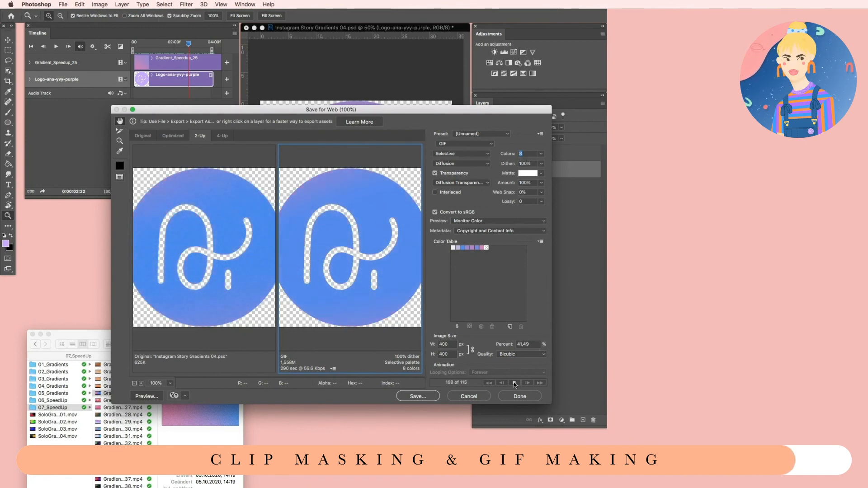
pyautogui.click(541, 153)
pyautogui.click(542, 154)
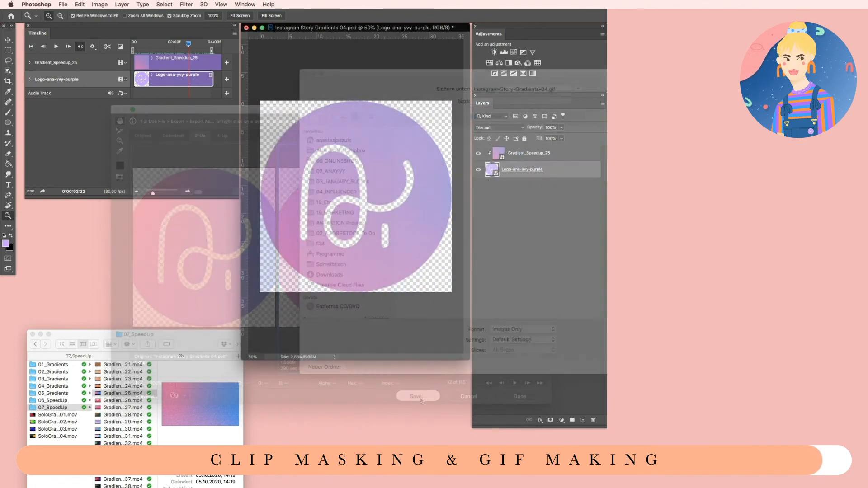
# Switch to Finder and view Instagram-Story-Gradients-04.gif in an enlarged Quick Look preview
pyautogui.press('super+Tab')
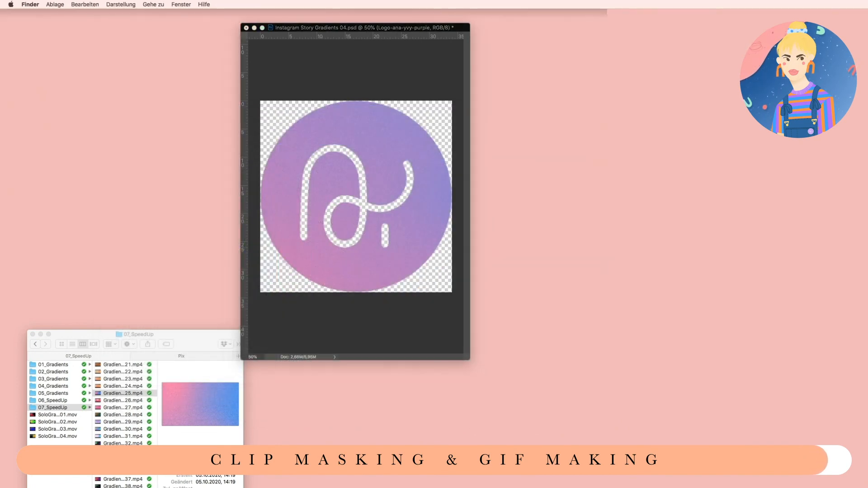
pyautogui.press('space')
pyautogui.moveTo(476, 202); pyautogui.dragTo(326, 208)
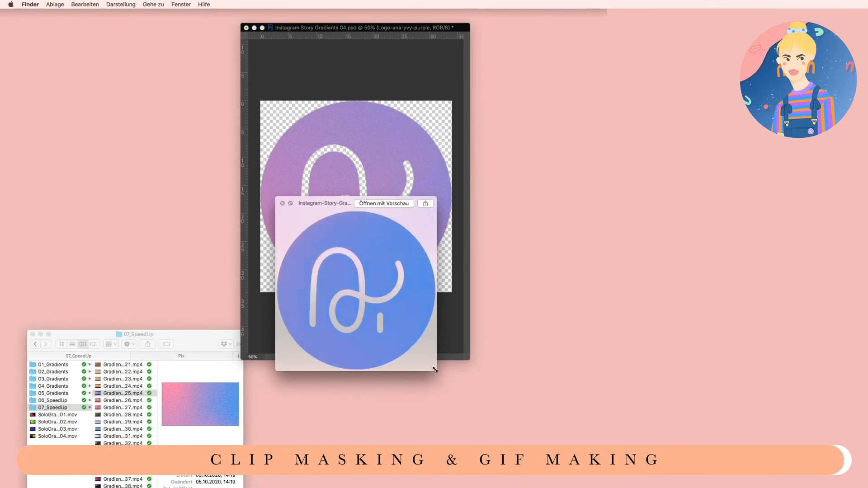
pyautogui.moveTo(436, 370); pyautogui.dragTo(525, 458)
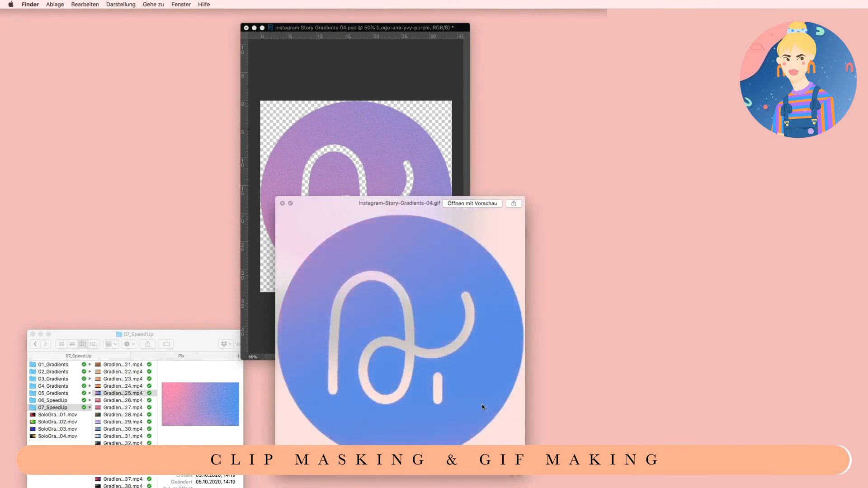